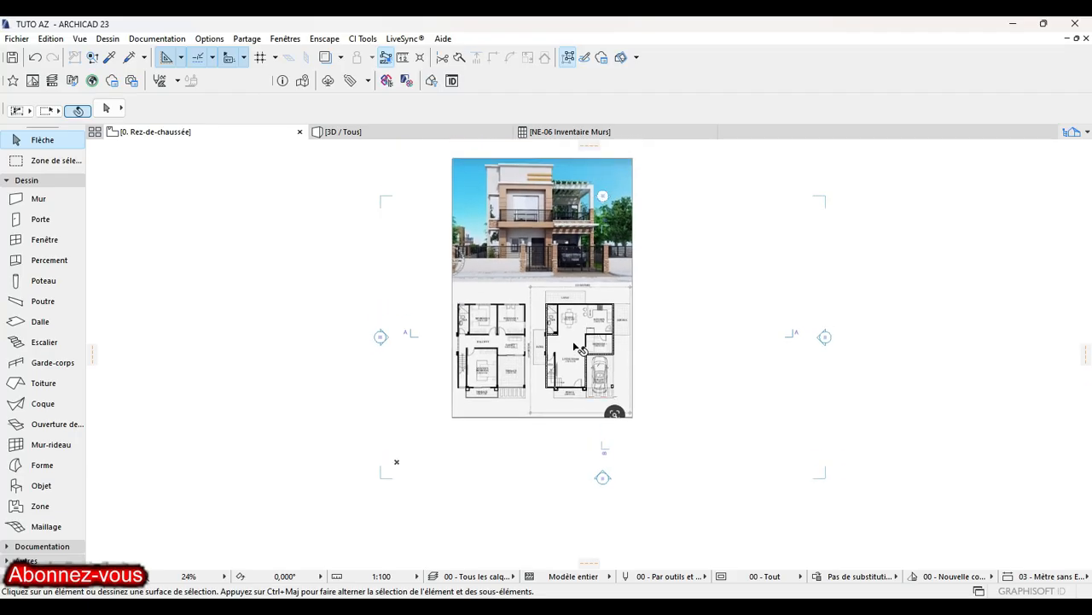
Step: Examine the ground-floor plan around the staircase, storage room and porch on the underlay
{"action": "scroll", "coordinate": [589, 291], "scroll_direction": "up", "scroll_amount": 3}
{"action": "scroll", "coordinate": [595, 281], "scroll_direction": "down", "scroll_amount": 2}
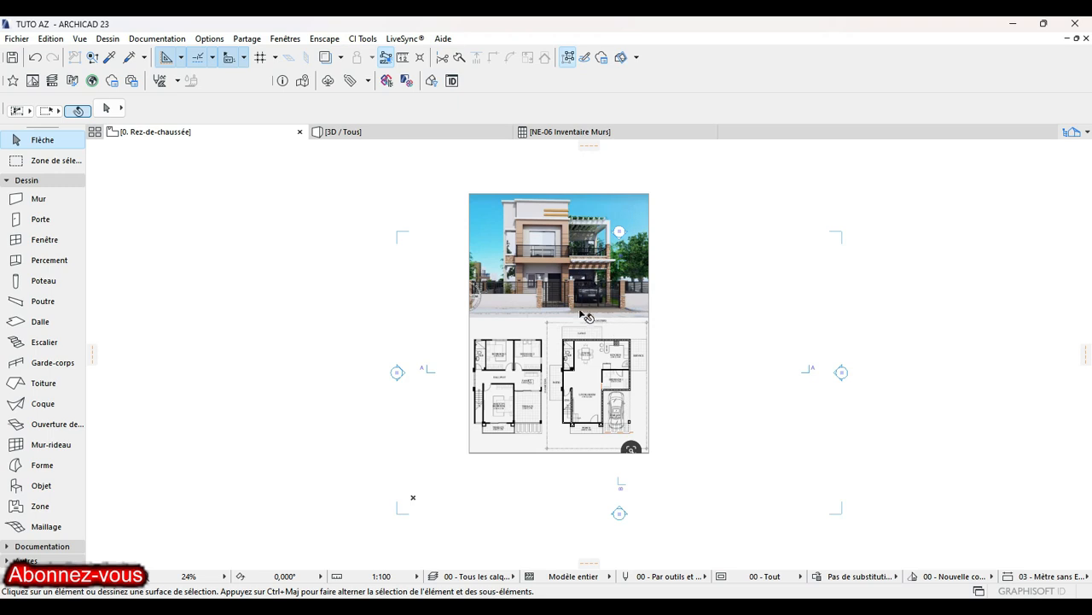
{"action": "middle_click_drag", "start_coordinate": [627, 233], "coordinate": [620, 274]}
{"action": "scroll", "coordinate": [651, 332], "scroll_direction": "down", "scroll_amount": 3}
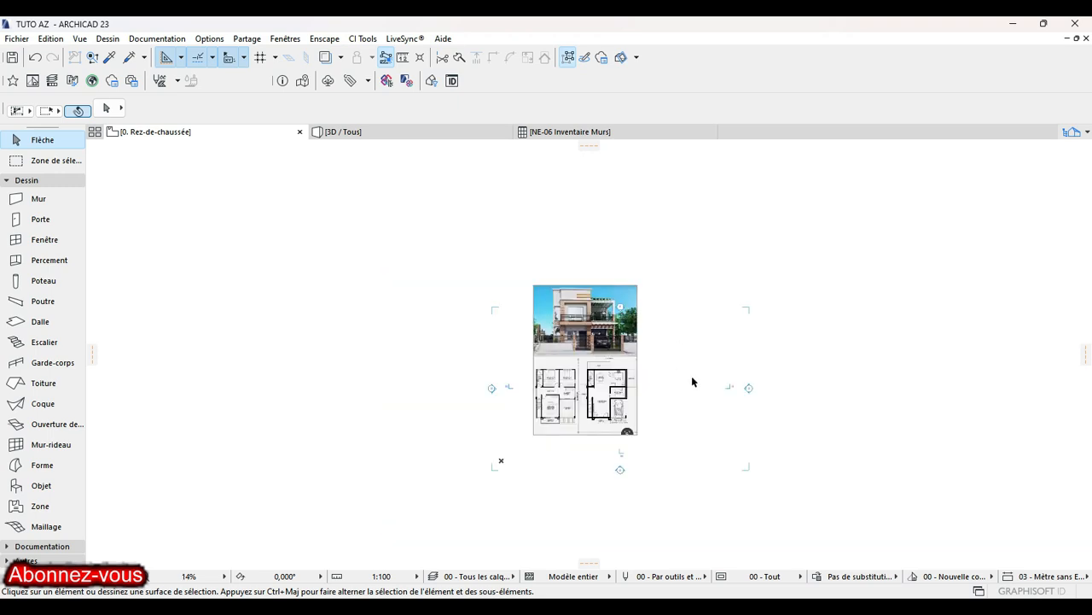
{"action": "scroll", "coordinate": [632, 435], "scroll_direction": "up", "scroll_amount": 8}
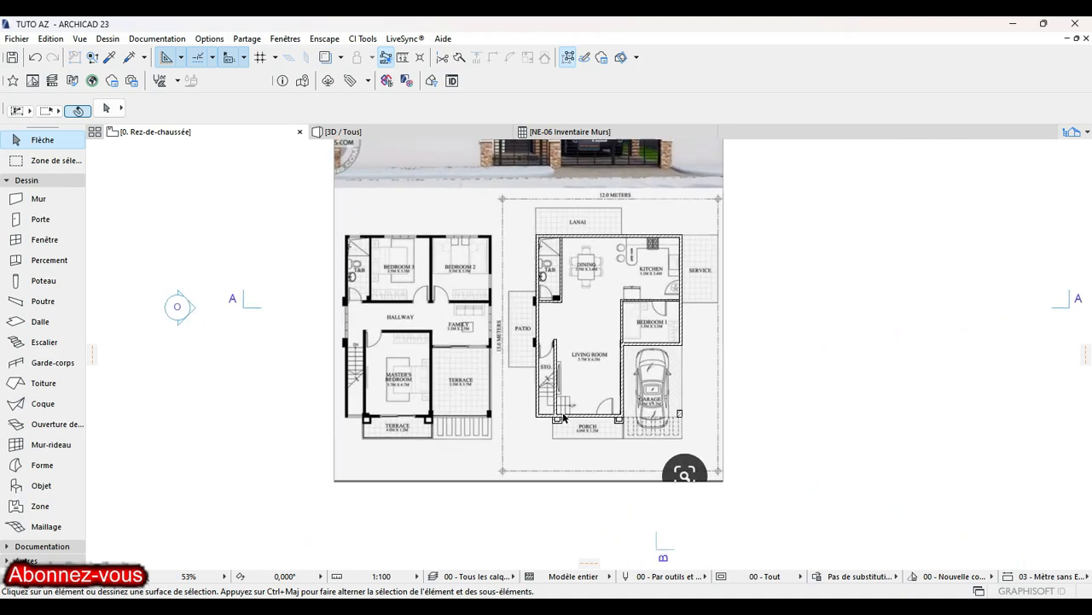
{"action": "scroll", "coordinate": [563, 415], "scroll_direction": "up", "scroll_amount": 4}
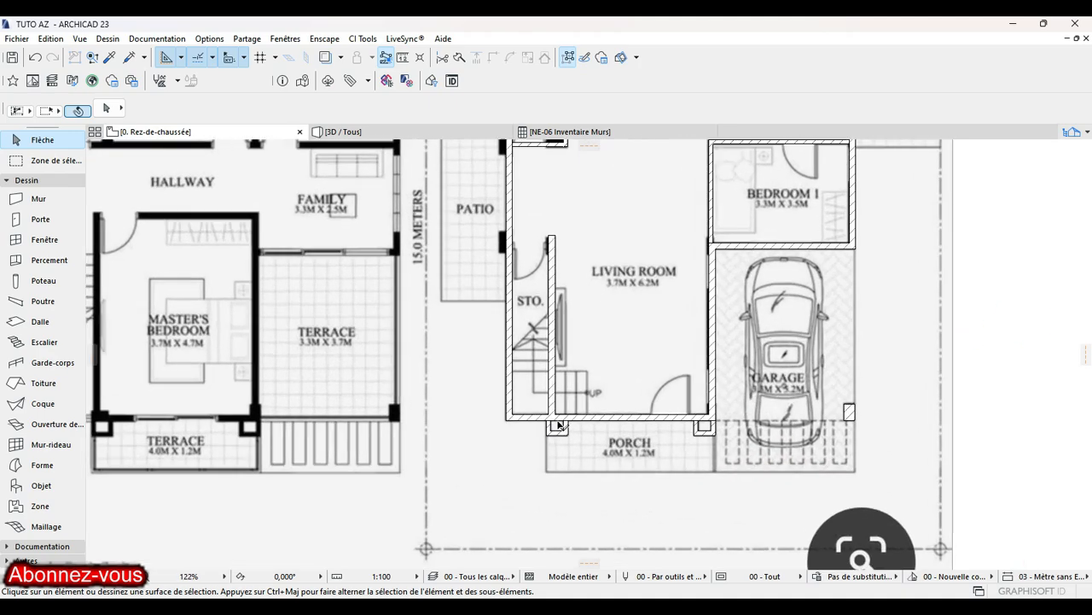
{"action": "scroll", "coordinate": [603, 337], "scroll_direction": "down", "scroll_amount": 1}
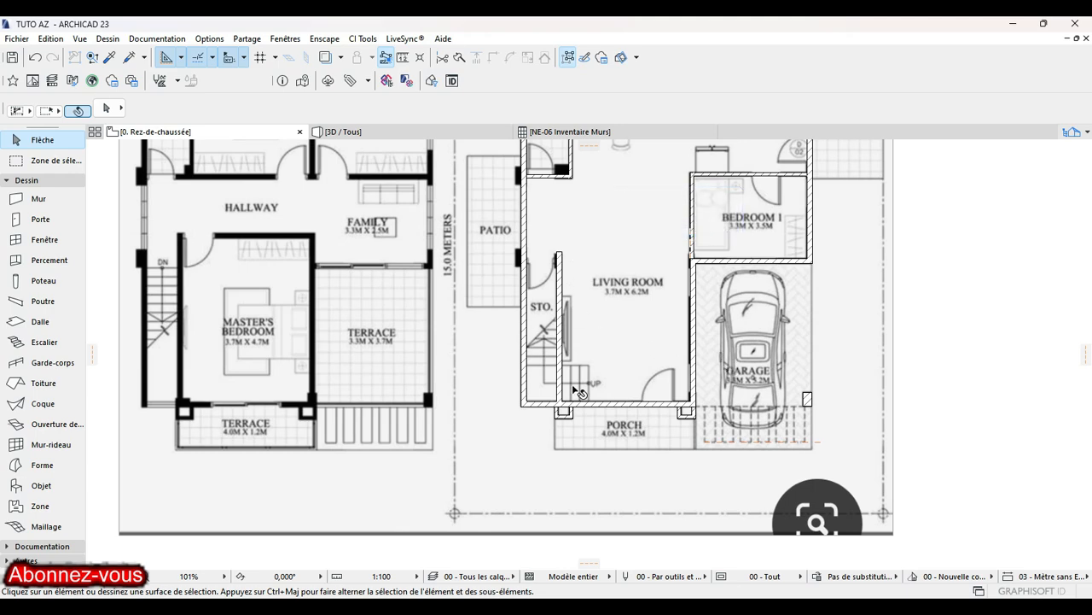
{"action": "scroll", "coordinate": [495, 482], "scroll_direction": "down", "scroll_amount": 2}
{"action": "scroll", "coordinate": [540, 431], "scroll_direction": "up", "scroll_amount": 3}
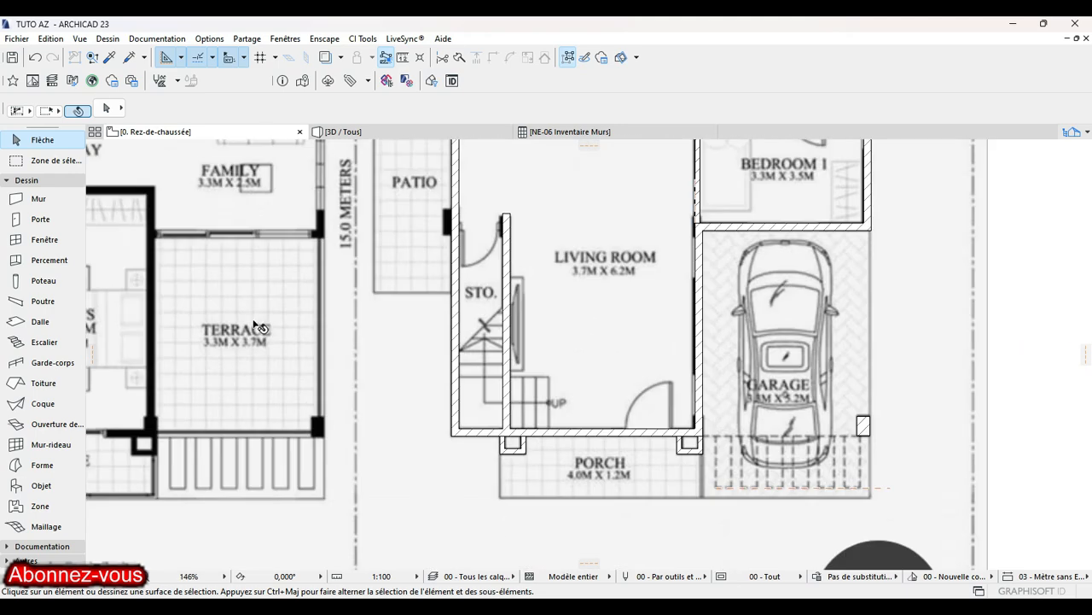
Step: Measure the width of the lower stair flight beside the UP arrow with the Stair tool active
{"action": "left_click", "coordinate": [32, 343]}
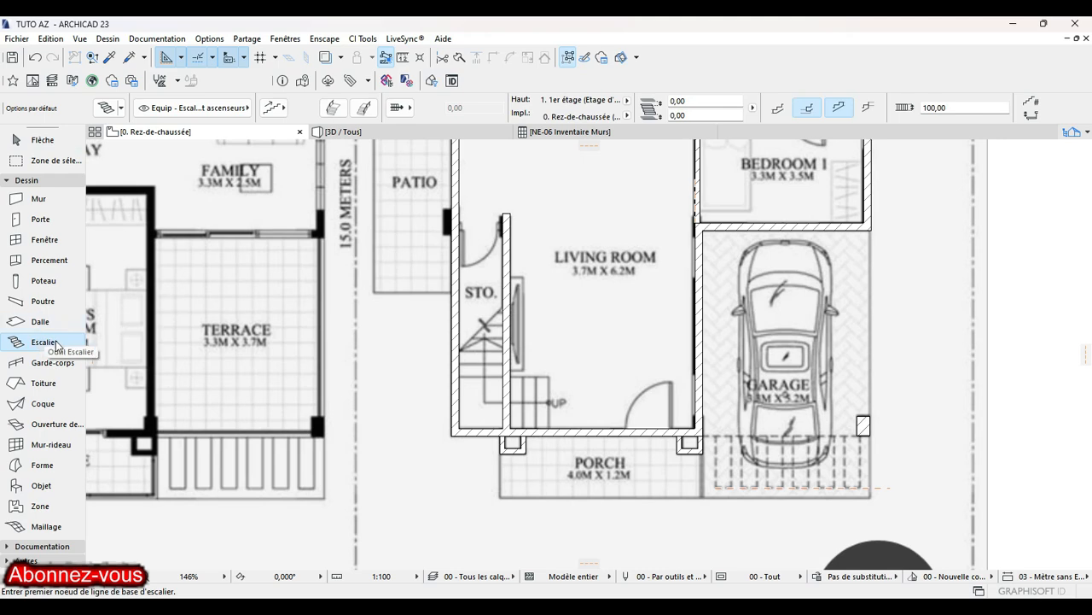
{"action": "left_click", "coordinate": [403, 59]}
{"action": "scroll", "coordinate": [502, 415], "scroll_direction": "up", "scroll_amount": 3}
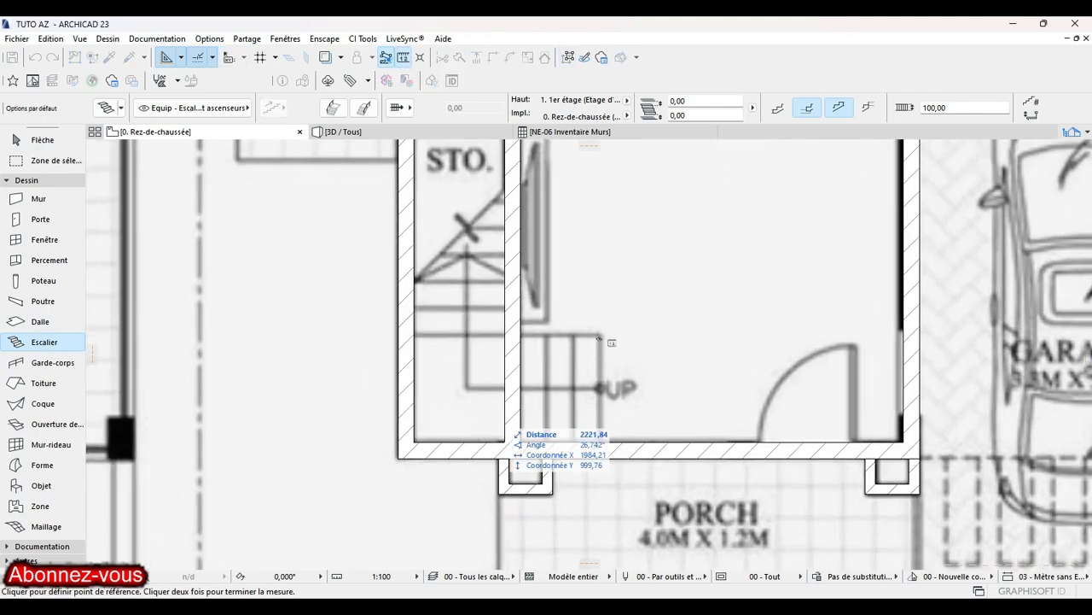
{"action": "left_click", "coordinate": [601, 334]}
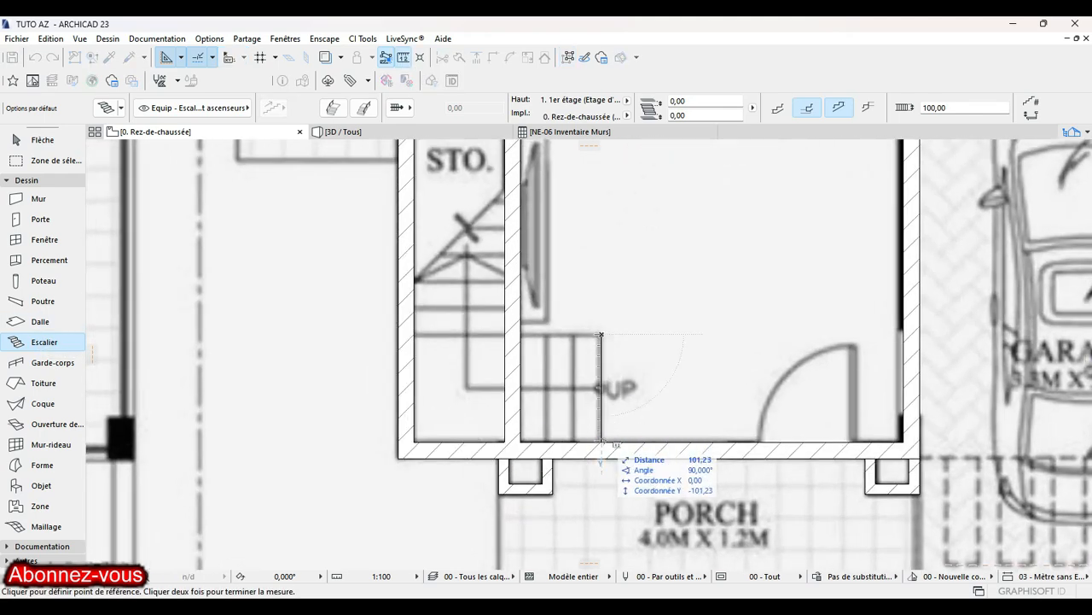
{"action": "key", "text": "Escape"}
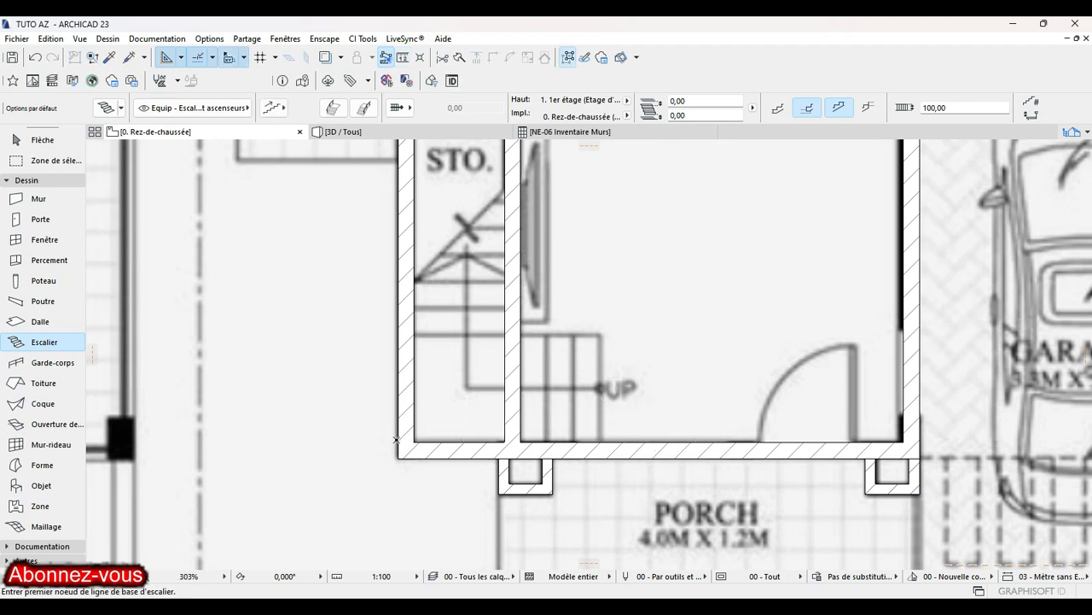
Step: Measure the clear width of the stair enclosure between the inner faces of its two parallel walls
{"action": "left_click", "coordinate": [414, 442]}
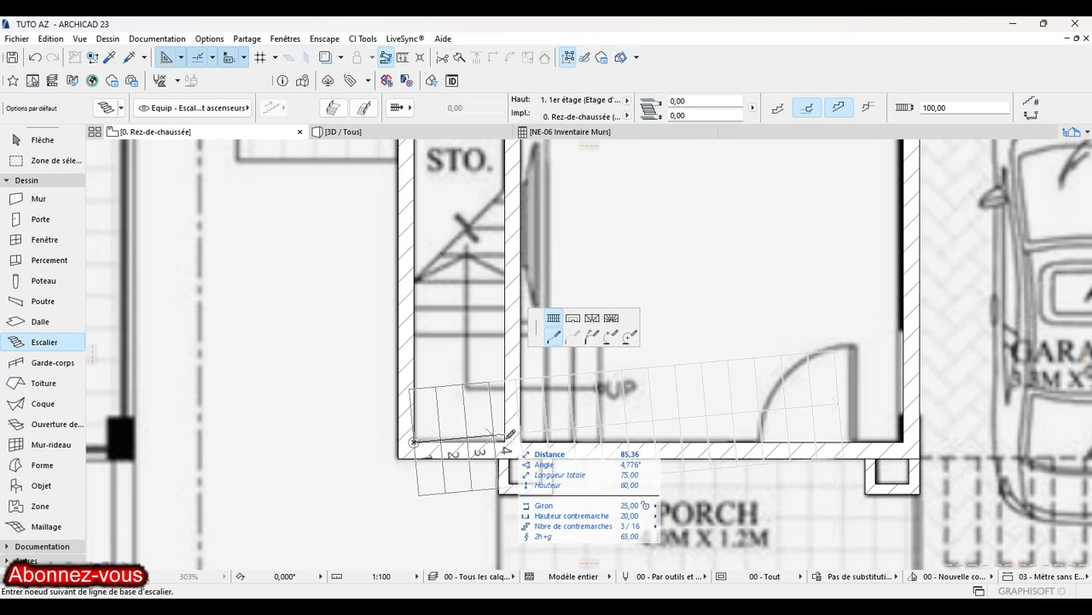
{"action": "key", "text": "Escape"}
{"action": "key", "text": "m"}
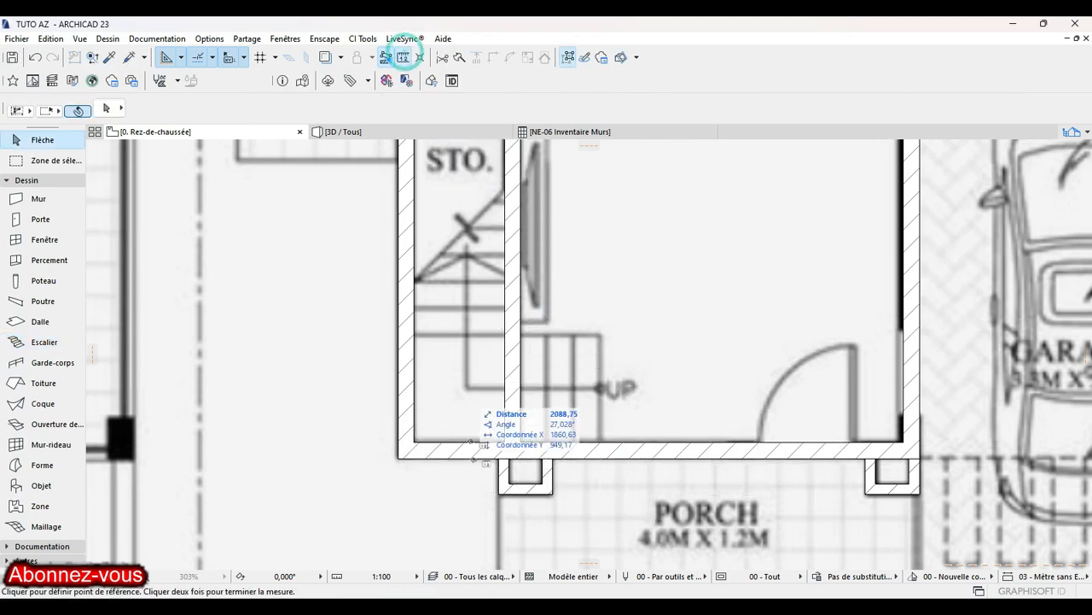
{"action": "scroll", "coordinate": [503, 418], "scroll_direction": "up", "scroll_amount": 4}
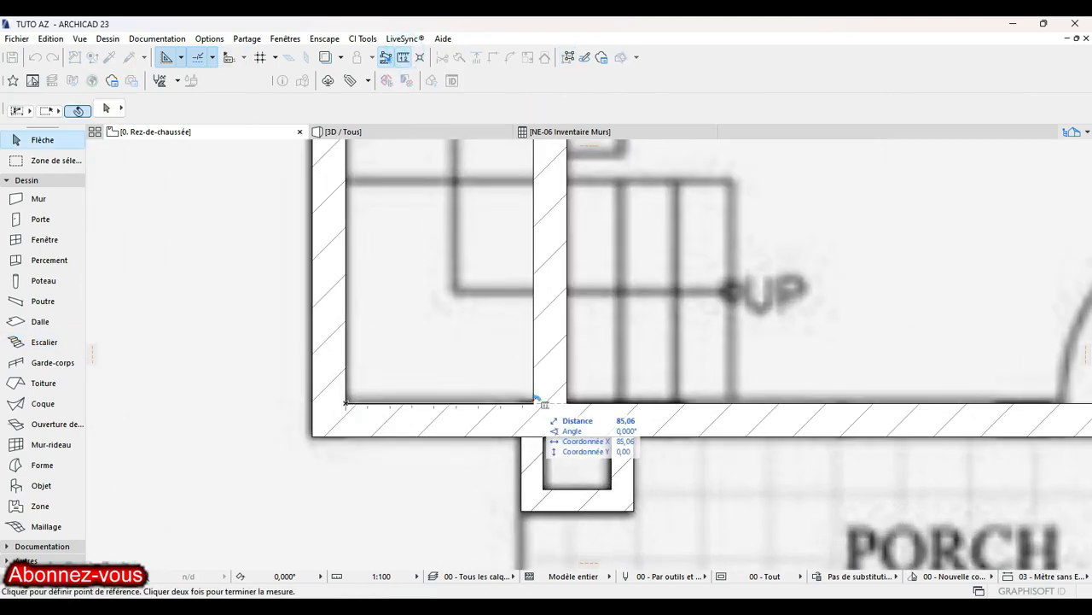
{"action": "key", "text": "Escape"}
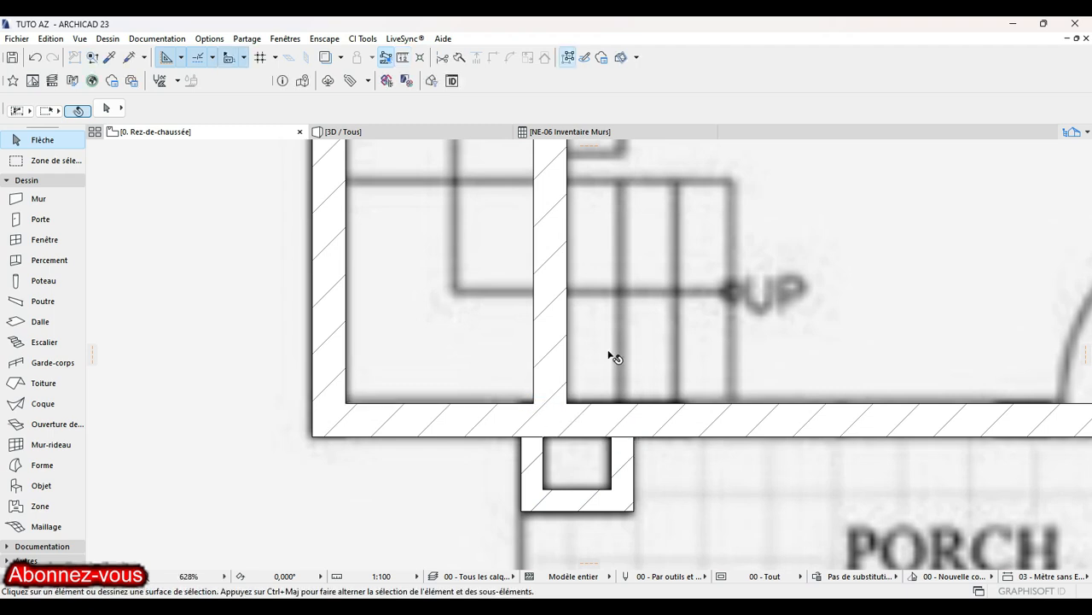
Step: Open the default stair settings and select the favourite "00 - Escalier monolithique avec finition bois (défaut)"
{"action": "scroll", "coordinate": [697, 308], "scroll_direction": "down", "scroll_amount": 3}
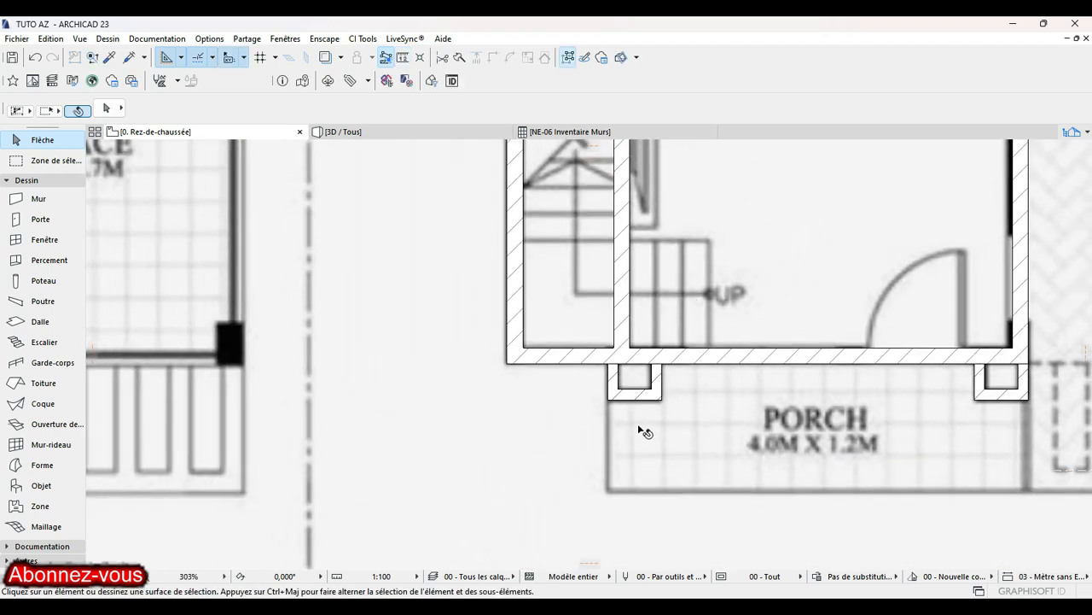
{"action": "left_click", "coordinate": [75, 343]}
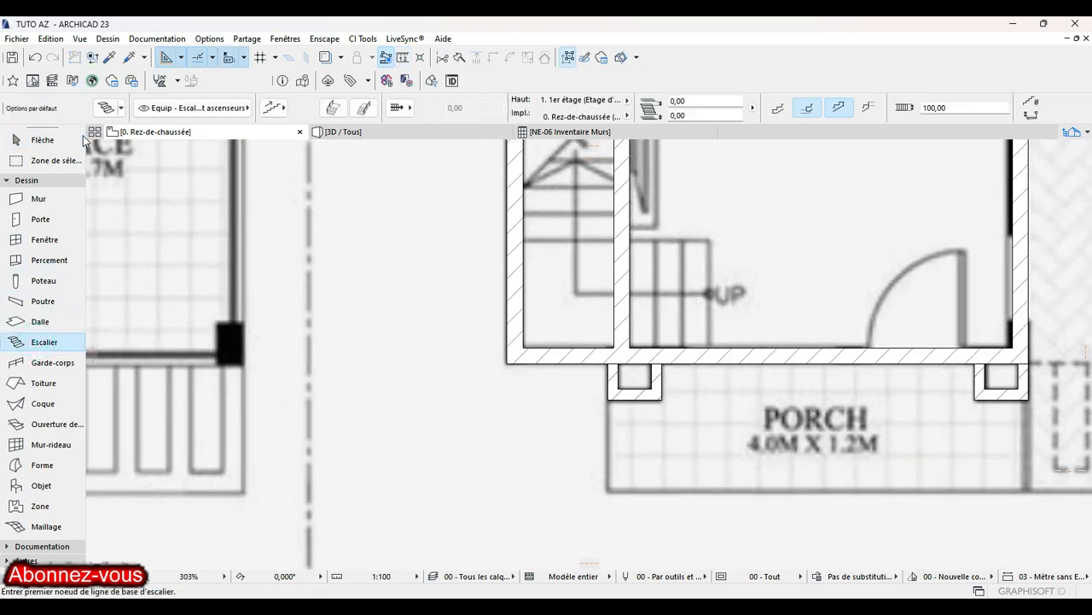
{"action": "left_click", "coordinate": [106, 109]}
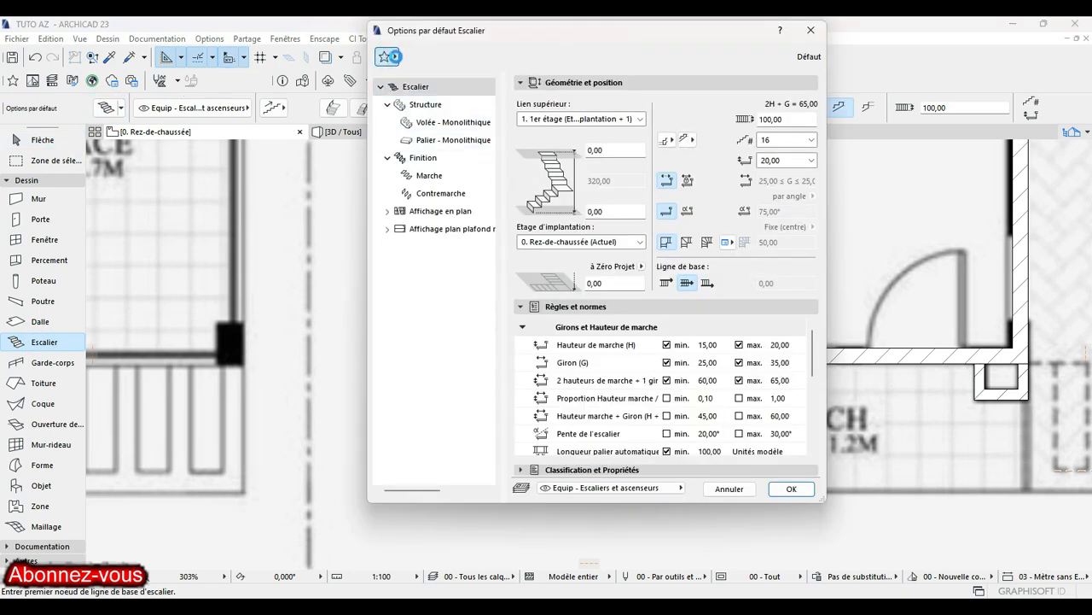
{"action": "left_click", "coordinate": [385, 56]}
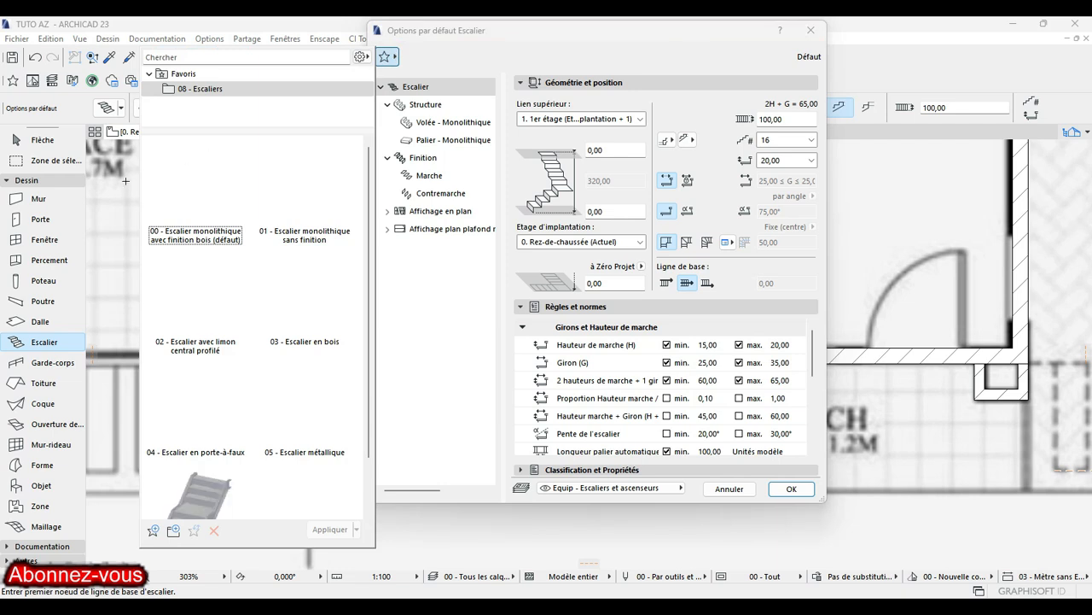
{"action": "left_click", "coordinate": [199, 177]}
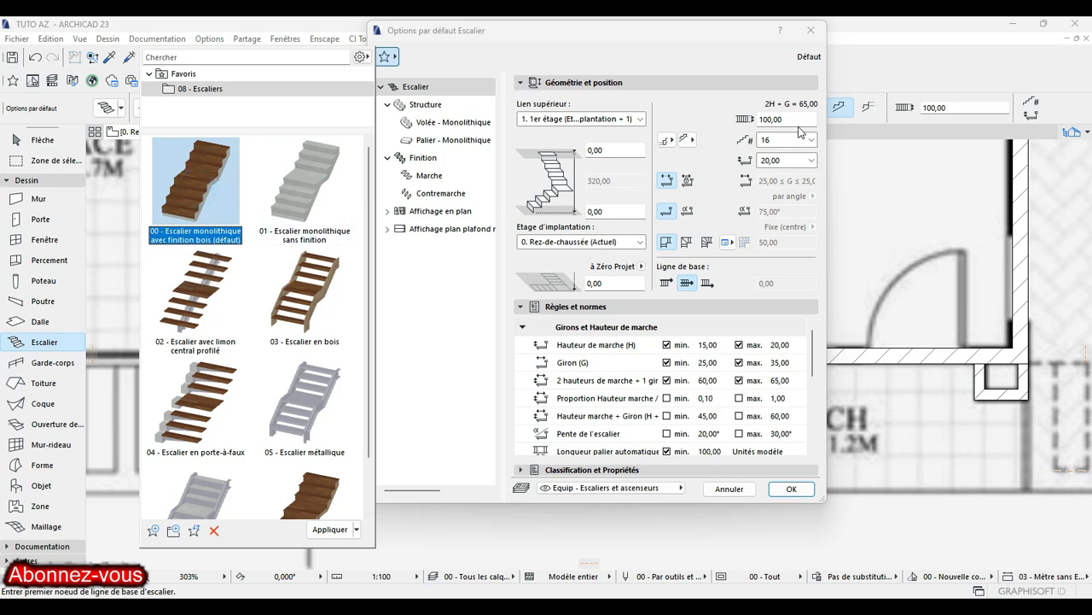
Step: Set the stair's riser height to 18,82
{"action": "left_click", "coordinate": [812, 162]}
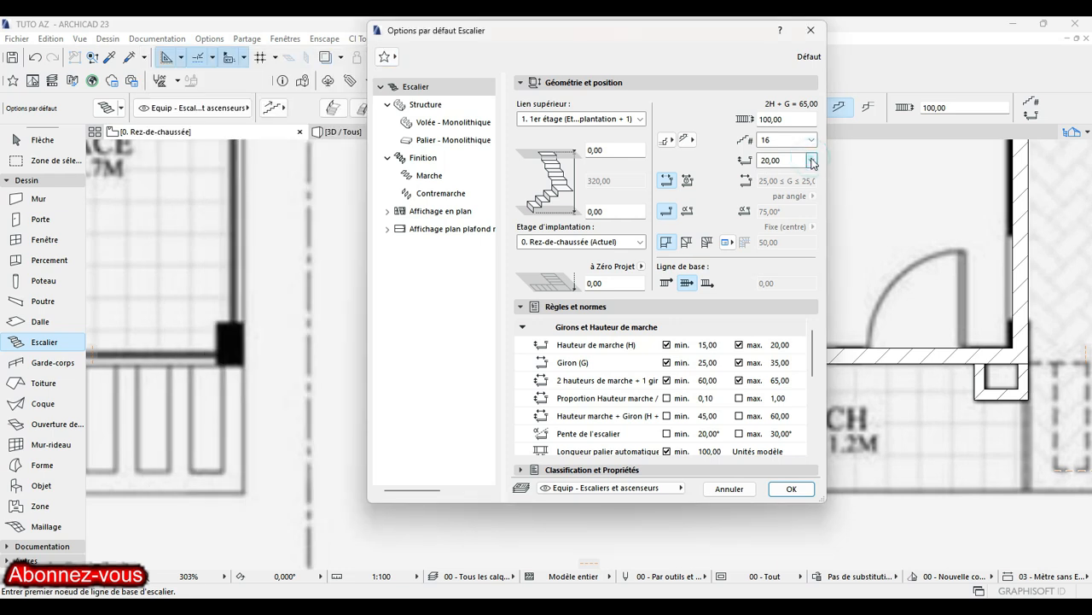
{"action": "left_click", "coordinate": [812, 161]}
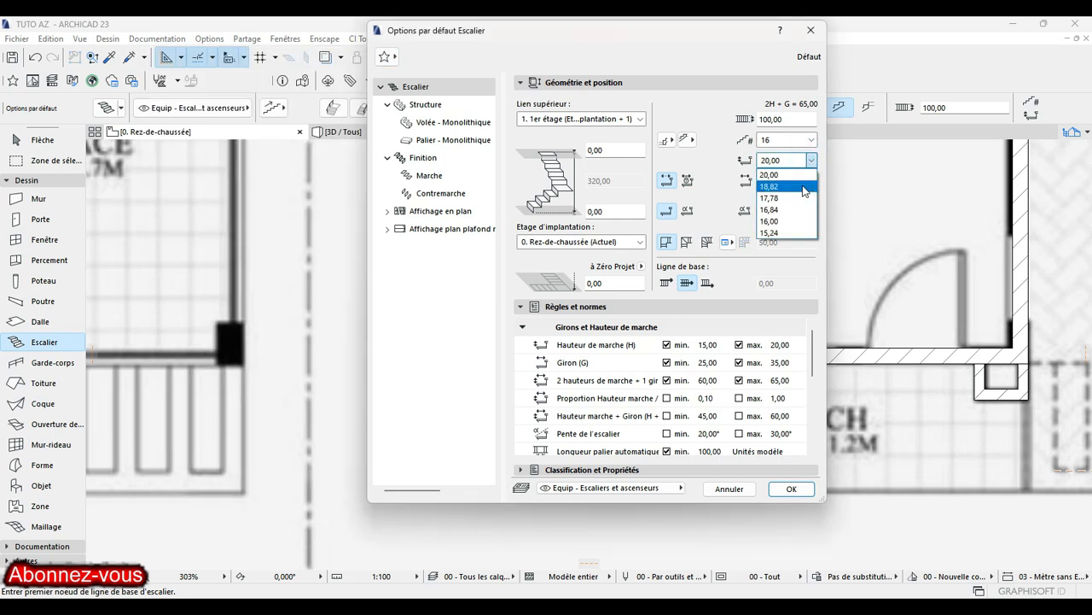
{"action": "left_click", "coordinate": [794, 187]}
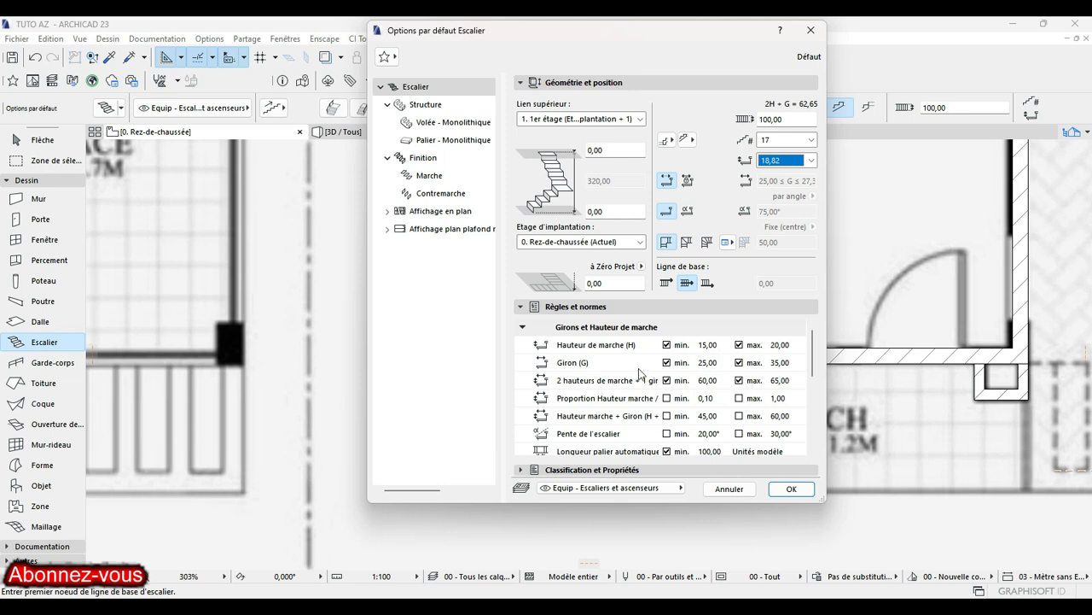
Step: Set the maximum going (Giron) to 30 and the maximum riser height (Hauteur de marche) to 18 in the stair rules
{"action": "left_click", "coordinate": [720, 363]}
{"action": "left_click_drag", "start_coordinate": [725, 363], "coordinate": [683, 368]}
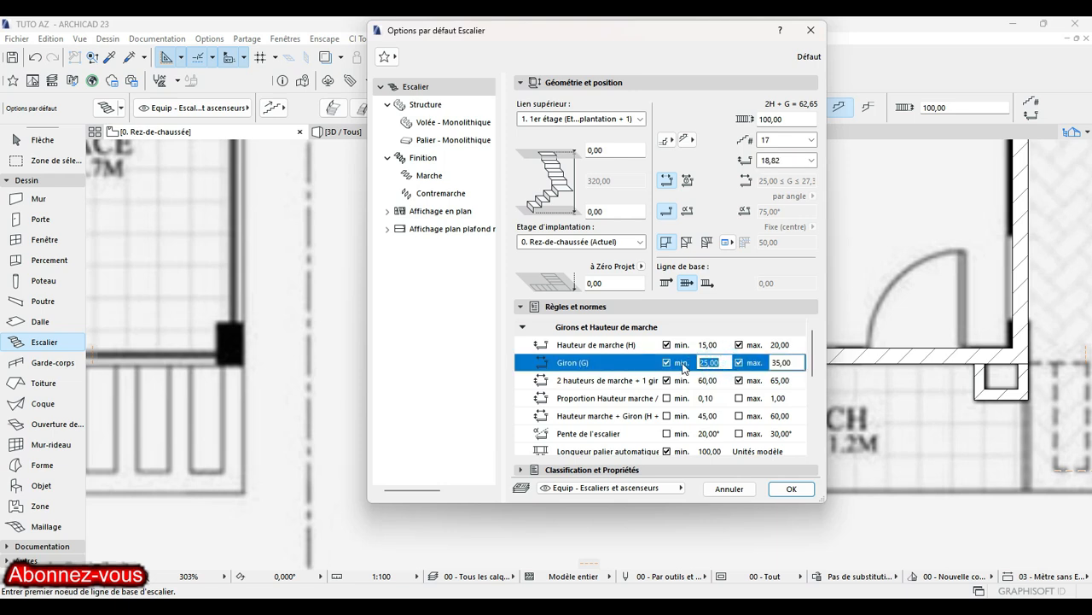
{"action": "left_click_drag", "start_coordinate": [796, 363], "coordinate": [764, 368]}
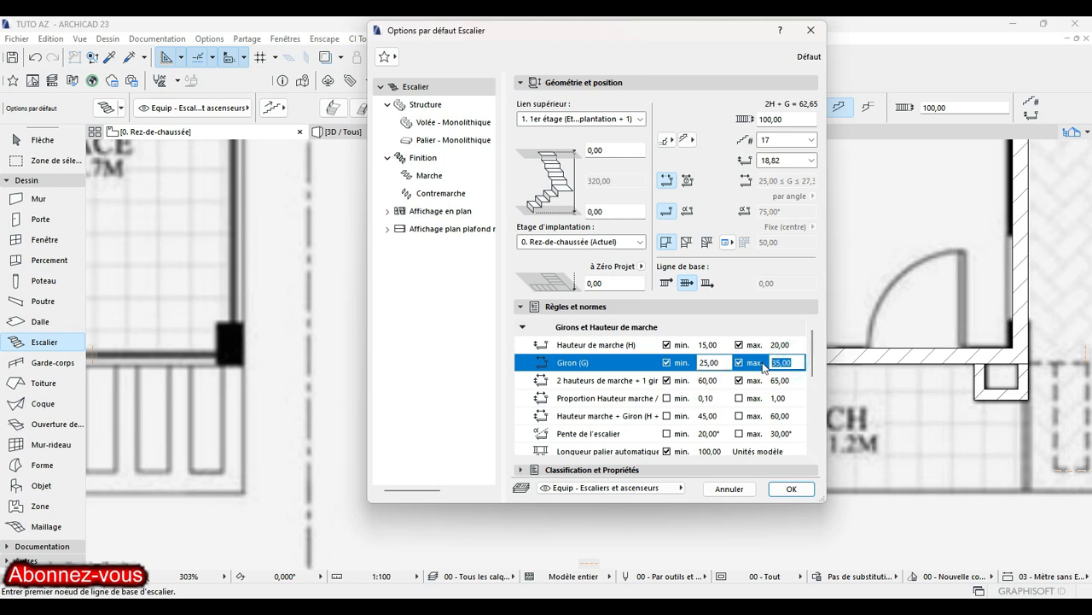
{"action": "type", "text": "30"}
{"action": "left_click", "coordinate": [787, 344]}
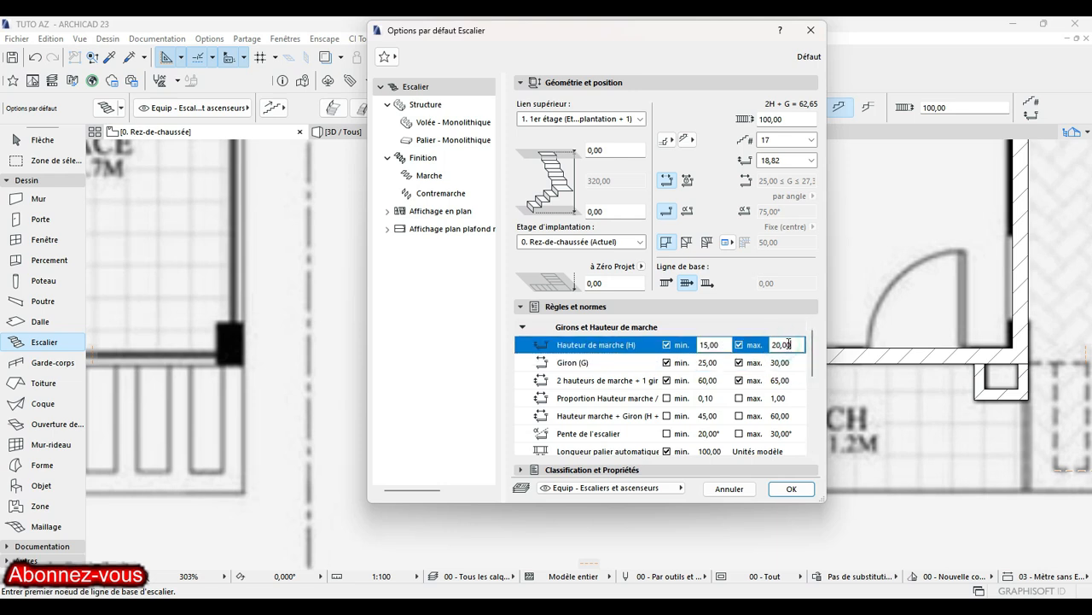
{"action": "left_click_drag", "start_coordinate": [797, 344], "coordinate": [767, 353]}
{"action": "type", "text": "8"}
{"action": "key", "text": "Return"}
Step: Examine the riser count and riser height choices allowed by the stair rules
{"action": "left_click", "coordinate": [812, 140]}
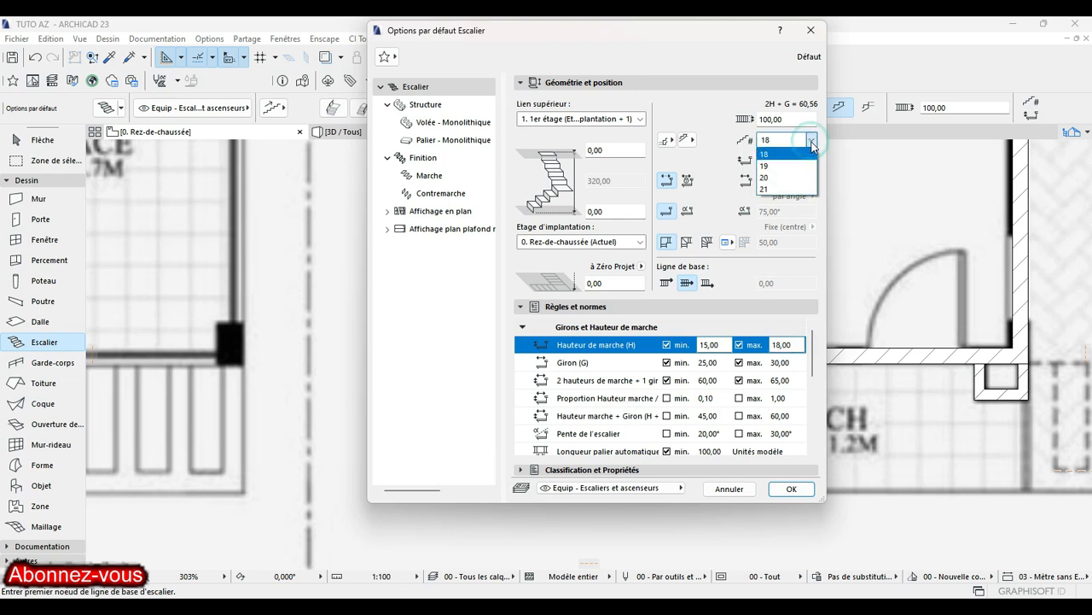
{"action": "left_click", "coordinate": [809, 147]}
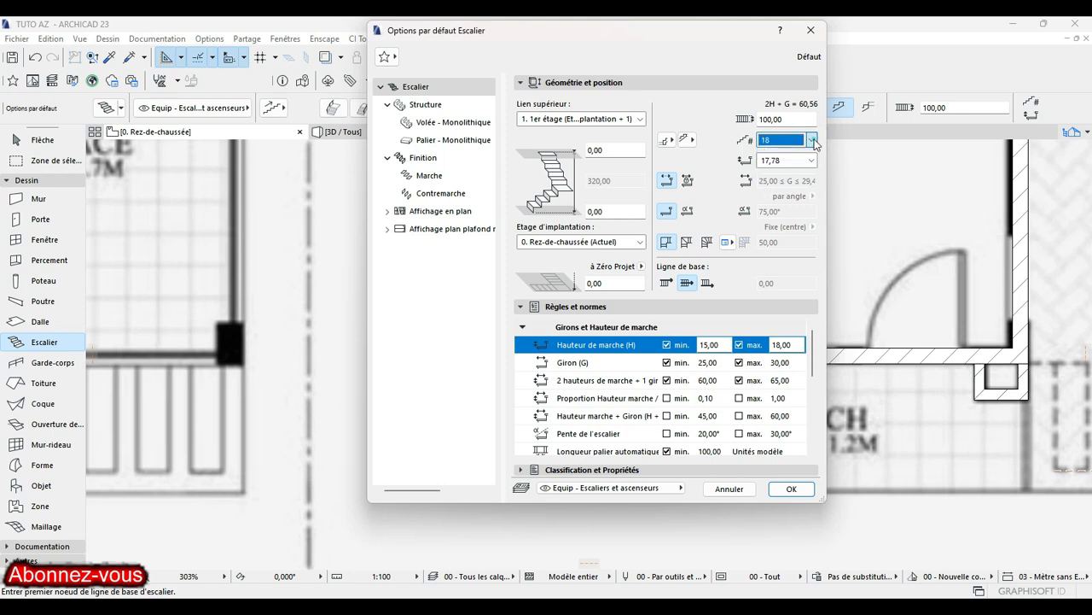
{"action": "left_click", "coordinate": [811, 160]}
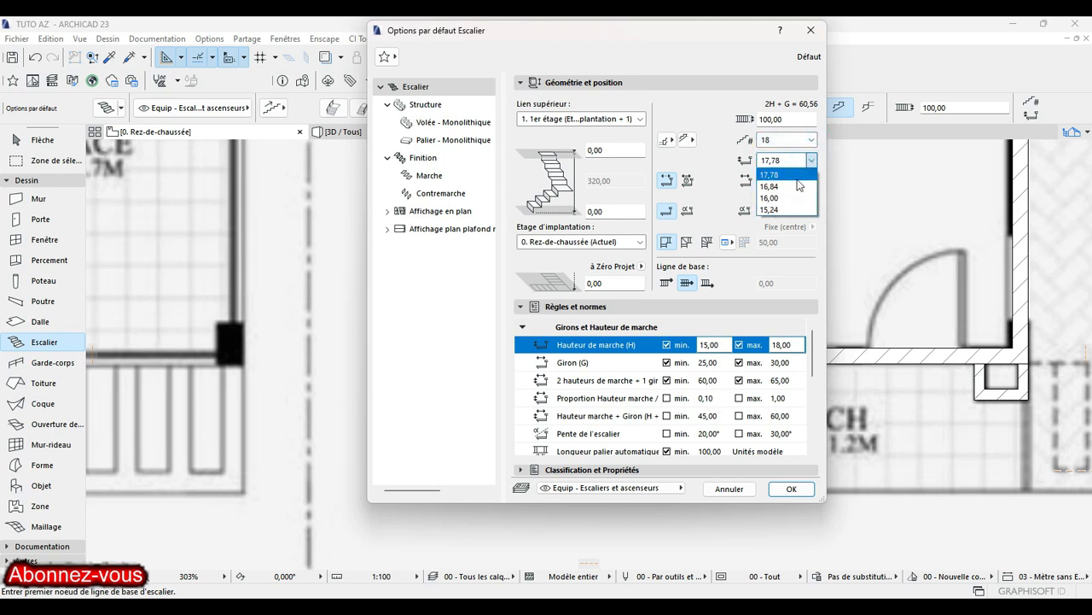
{"action": "left_click", "coordinate": [811, 164]}
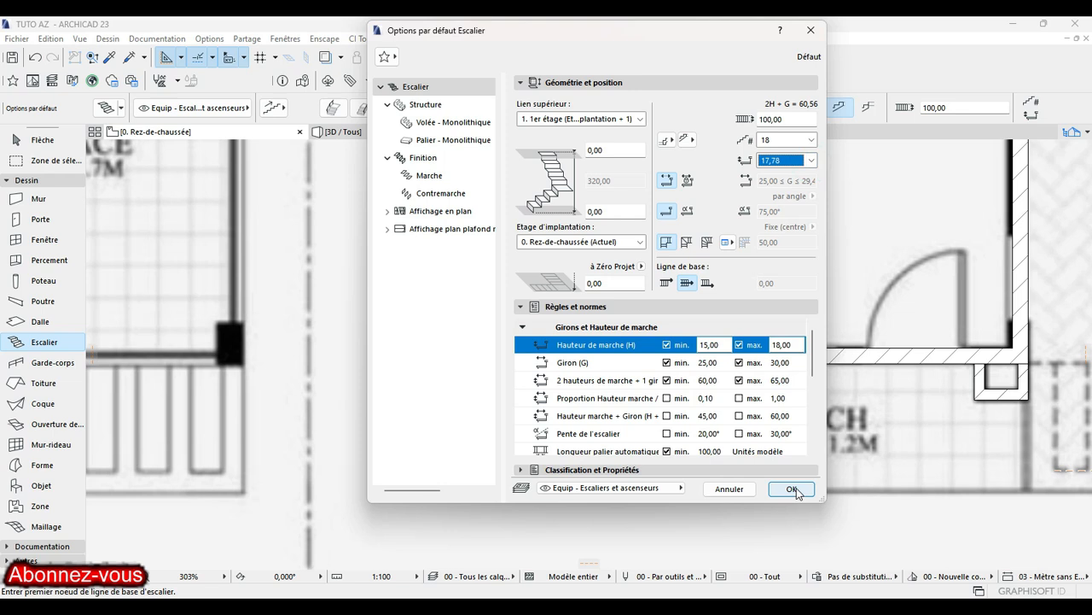
Step: Set the minimum going (Giron) to 28 and accept the default stair settings
{"action": "left_click", "coordinate": [662, 363]}
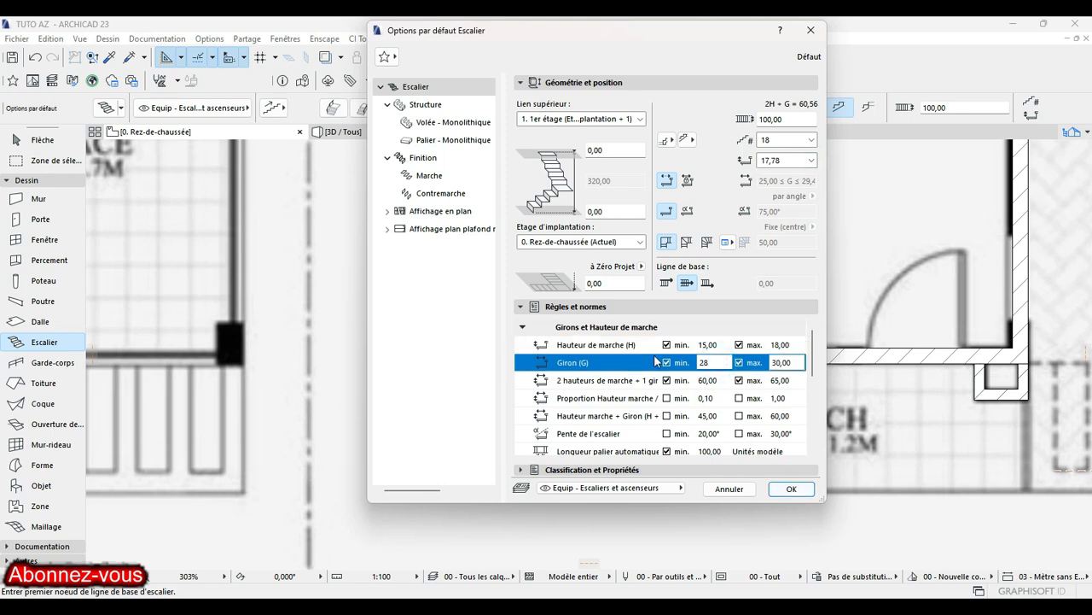
{"action": "type", "text": "28"}
{"action": "key", "text": "Return"}
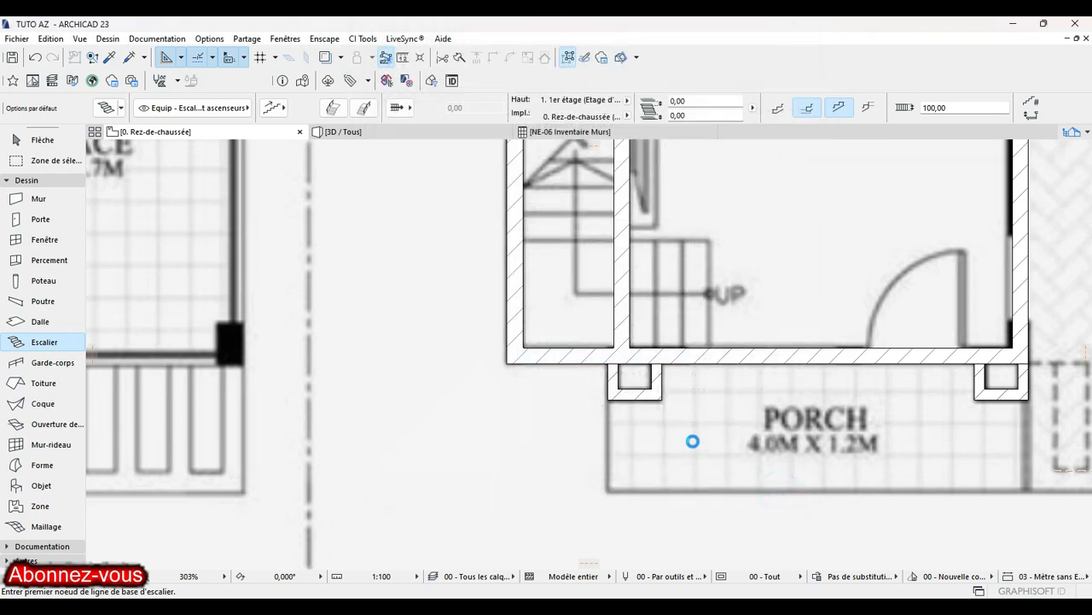
Step: Set the stair's total width to 85
{"action": "left_click", "coordinate": [943, 107]}
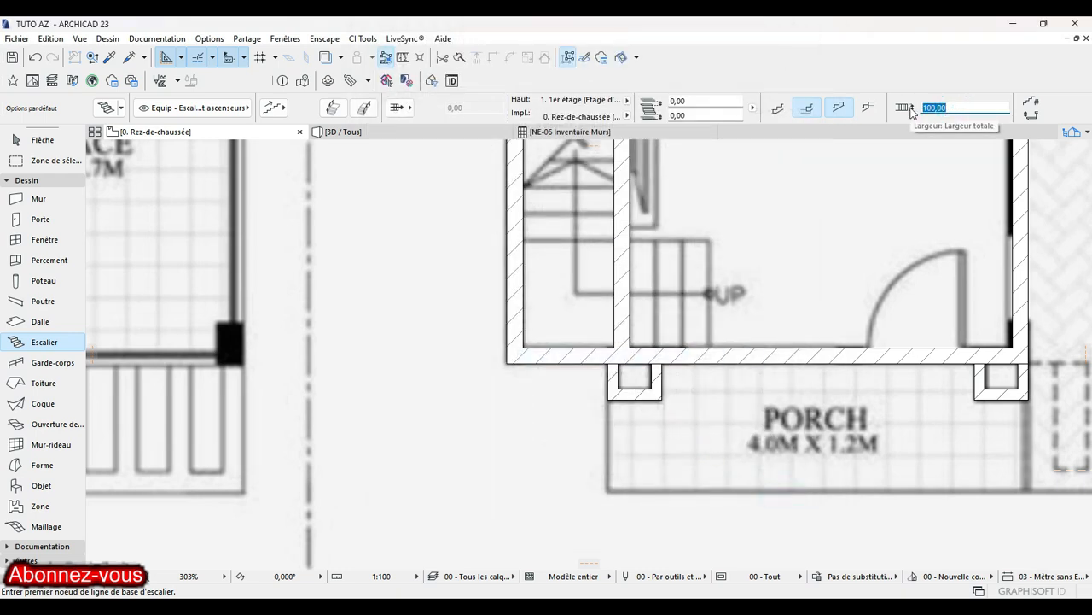
{"action": "type", "text": "85"}
{"action": "key", "text": "Return"}
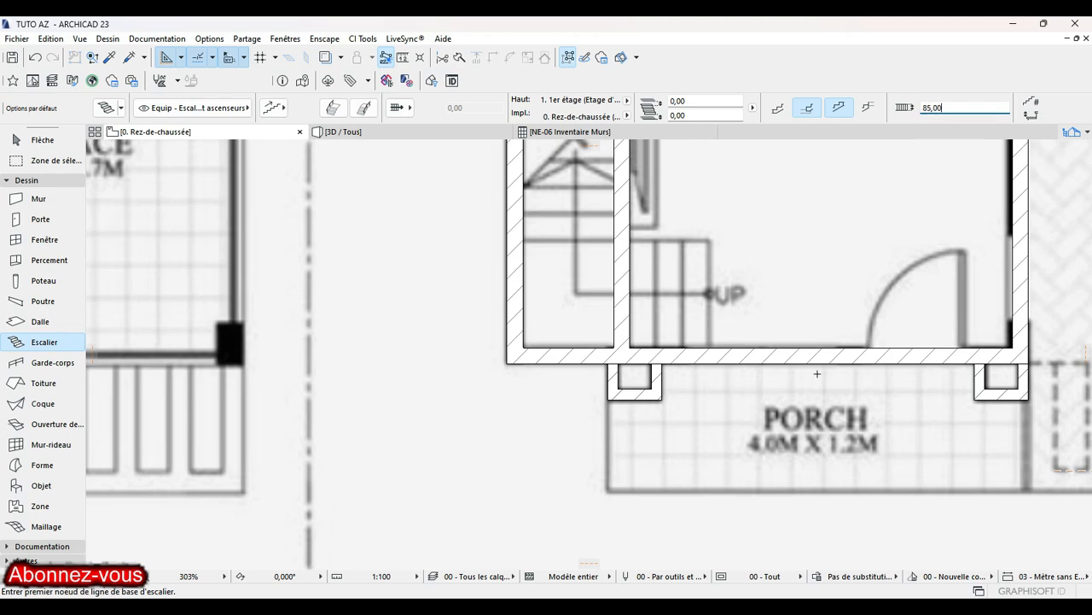
{"action": "scroll", "coordinate": [781, 408], "scroll_direction": "down", "scroll_amount": 3}
{"action": "middle_click_drag", "start_coordinate": [650, 436], "coordinate": [610, 446]}
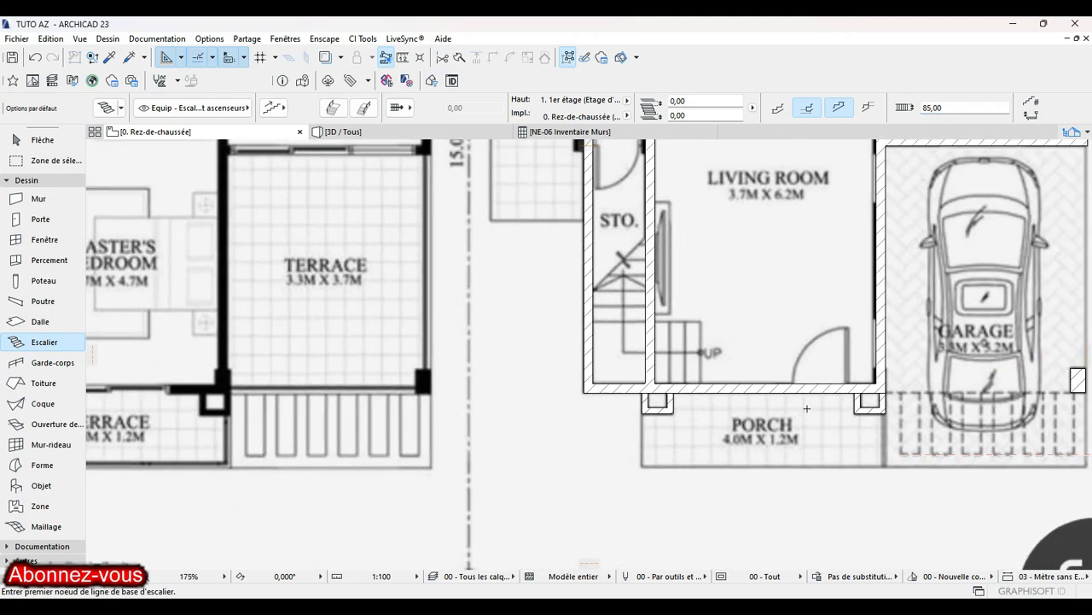
{"action": "middle_click_drag", "start_coordinate": [692, 420], "coordinate": [570, 430]}
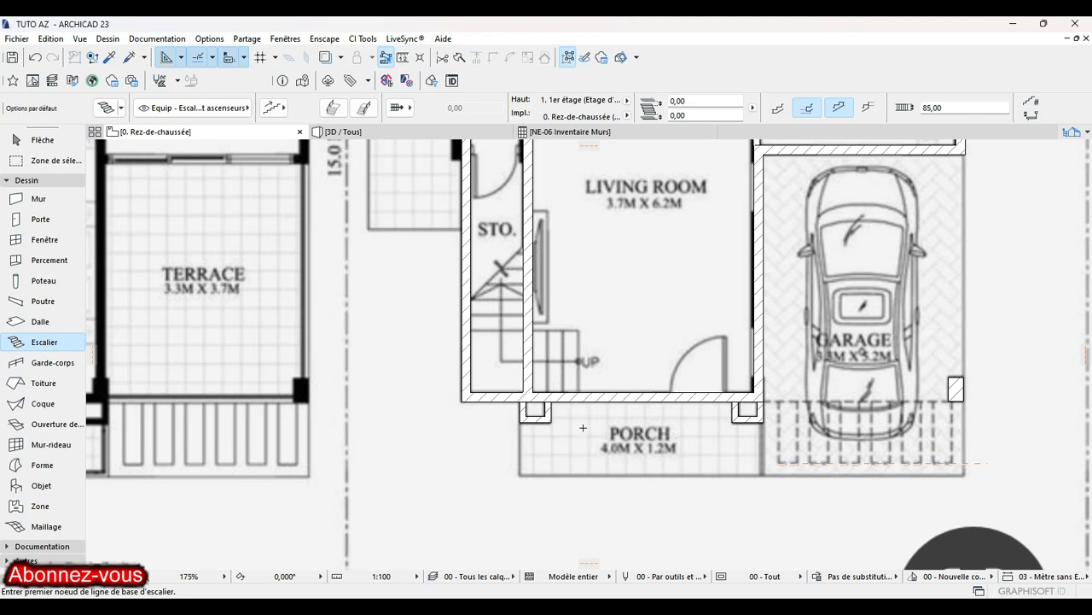
Step: Draw an L-shaped stair from the plan's first step, about 171 along the porch-side wall, turning 90° for about 494 along the outer wall
{"action": "scroll", "coordinate": [582, 389], "scroll_direction": "up", "scroll_amount": 3}
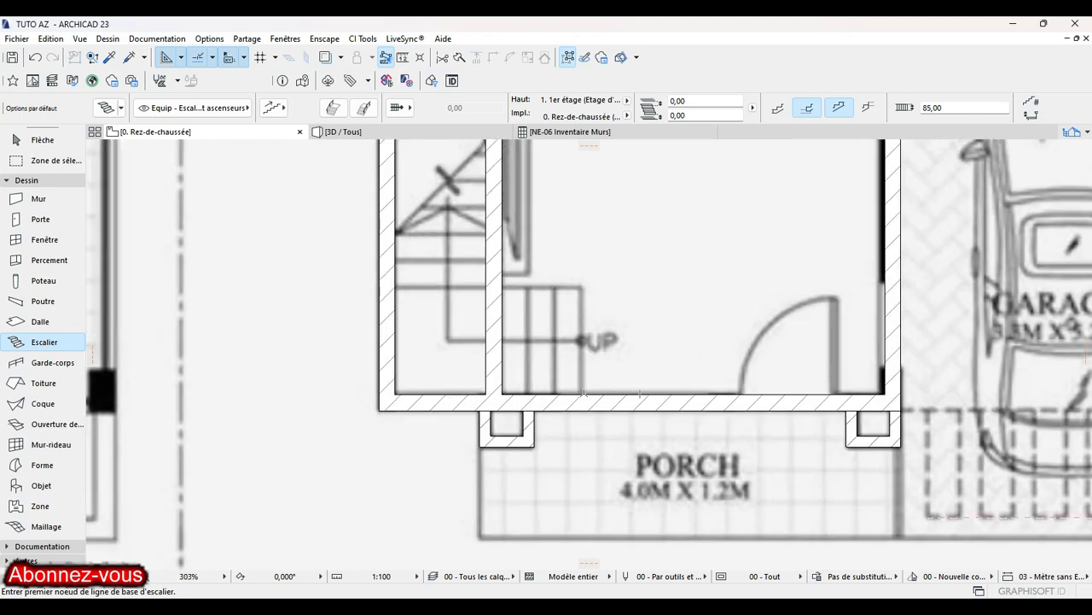
{"action": "left_click", "coordinate": [584, 393]}
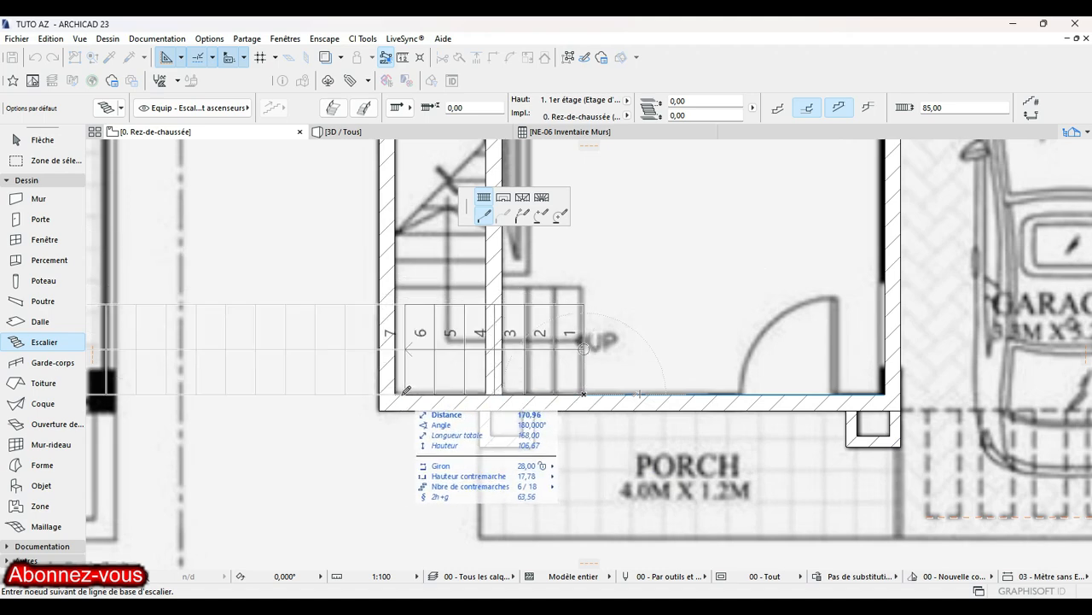
{"action": "left_click", "coordinate": [406, 391]}
{"action": "scroll", "coordinate": [415, 256], "scroll_direction": "down", "scroll_amount": 3}
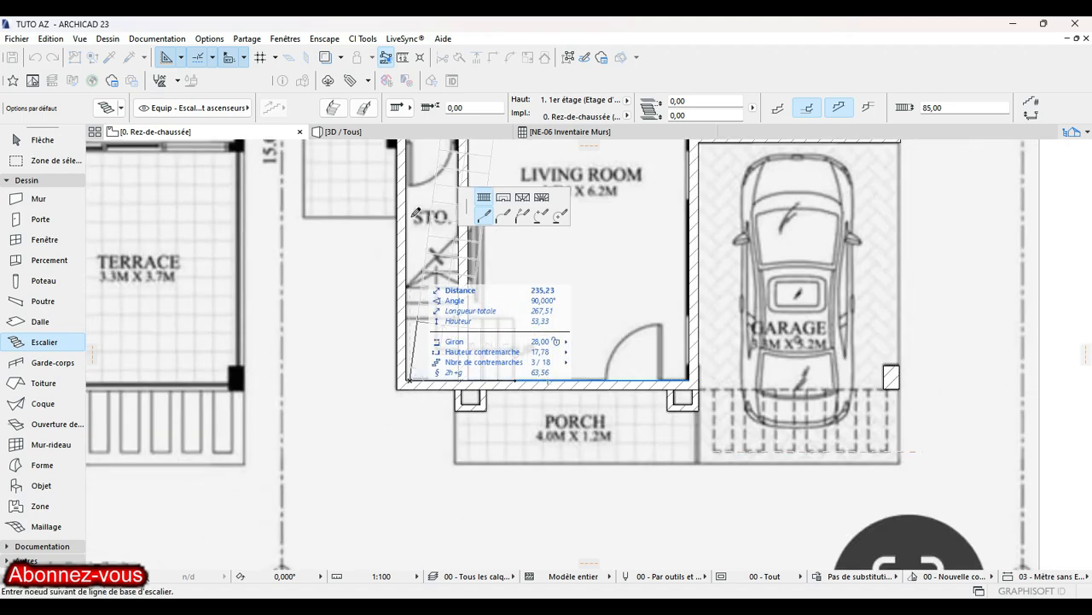
{"action": "scroll", "coordinate": [417, 214], "scroll_direction": "down", "scroll_amount": 3}
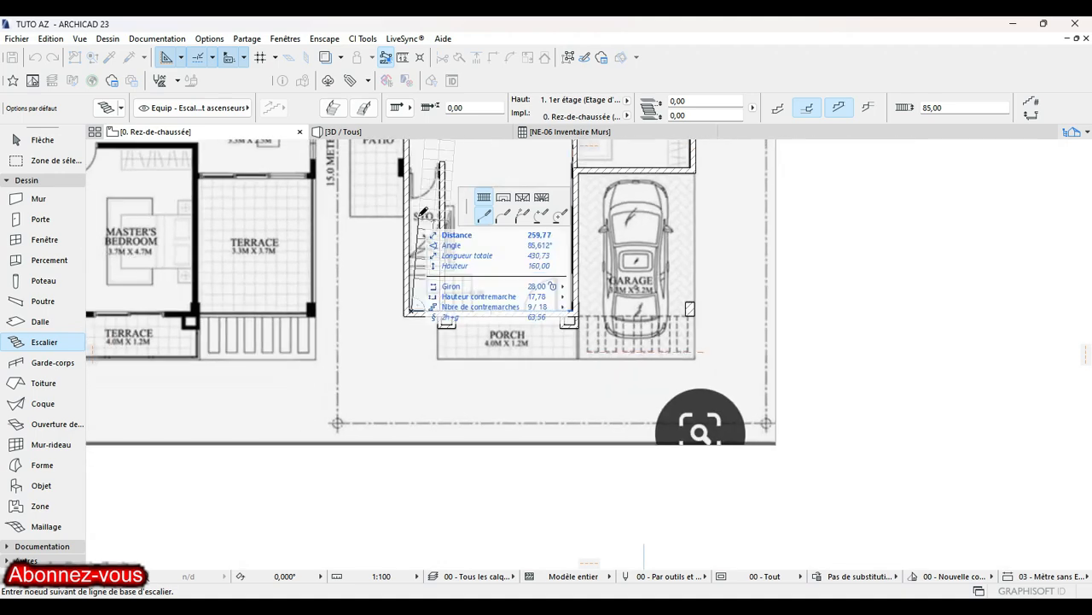
{"action": "scroll", "coordinate": [423, 212], "scroll_direction": "down", "scroll_amount": 2}
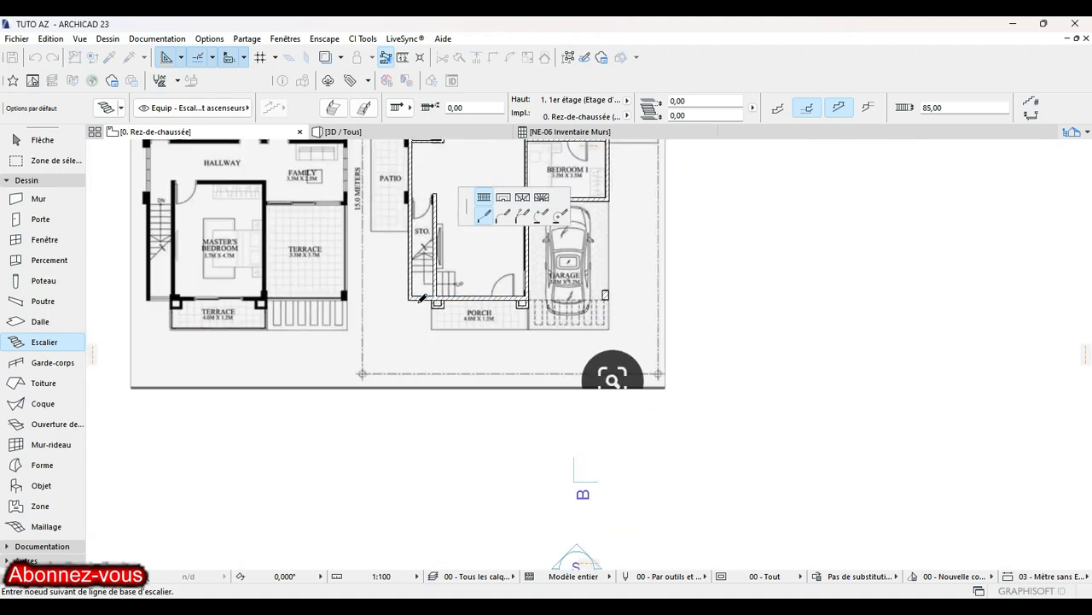
{"action": "scroll", "coordinate": [418, 300], "scroll_direction": "down", "scroll_amount": 1}
{"action": "scroll", "coordinate": [436, 338], "scroll_direction": "up", "scroll_amount": 1}
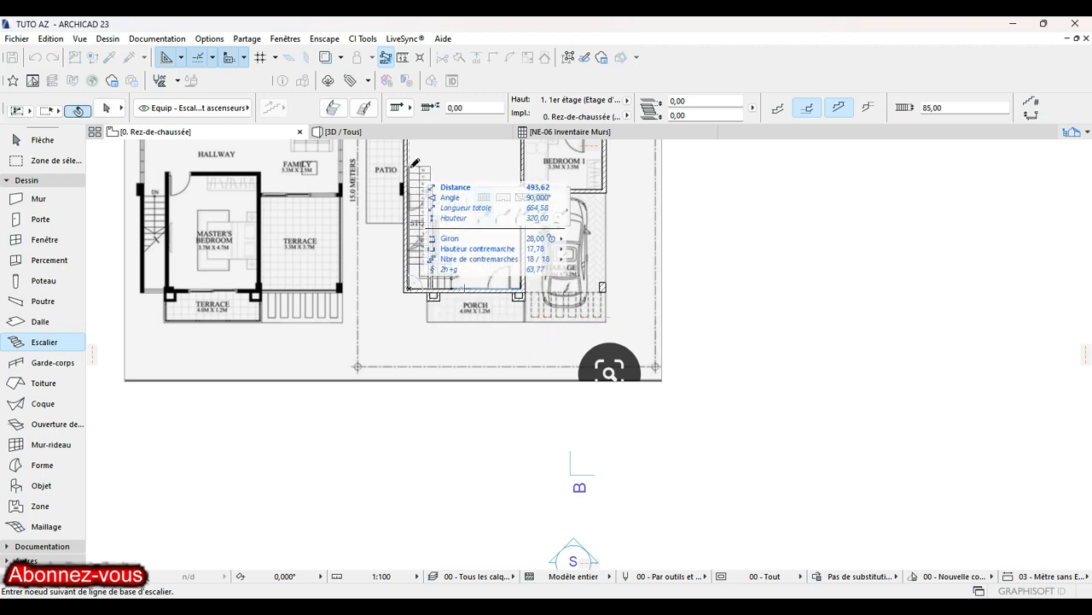
{"action": "double_click", "coordinate": [415, 164]}
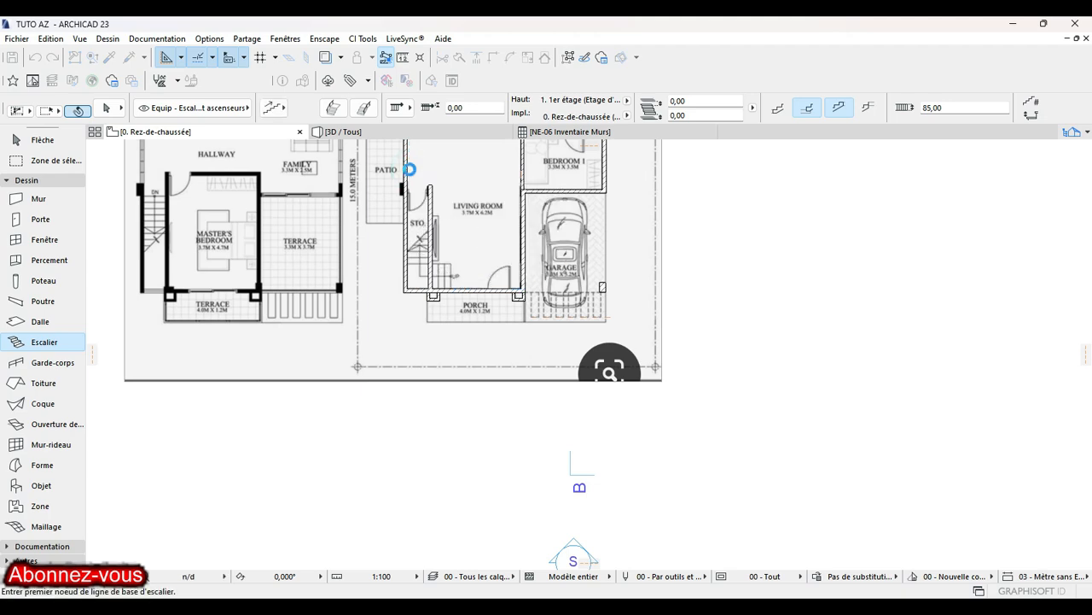
{"action": "key", "text": "Escape"}
Step: Examine how the new stair's two flights fit the plan image and the partition wall beside them
{"action": "middle_click_drag", "start_coordinate": [466, 185], "coordinate": [452, 369]}
{"action": "scroll", "coordinate": [452, 369], "scroll_direction": "down", "scroll_amount": 1}
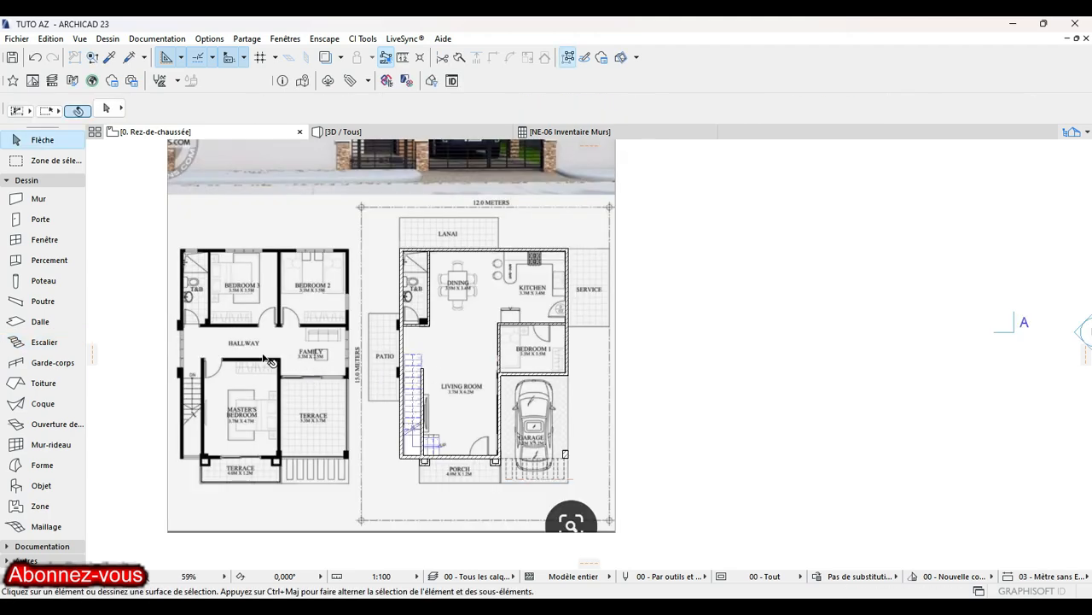
{"action": "scroll", "coordinate": [410, 366], "scroll_direction": "up", "scroll_amount": 3}
{"action": "left_click", "coordinate": [596, 282]}
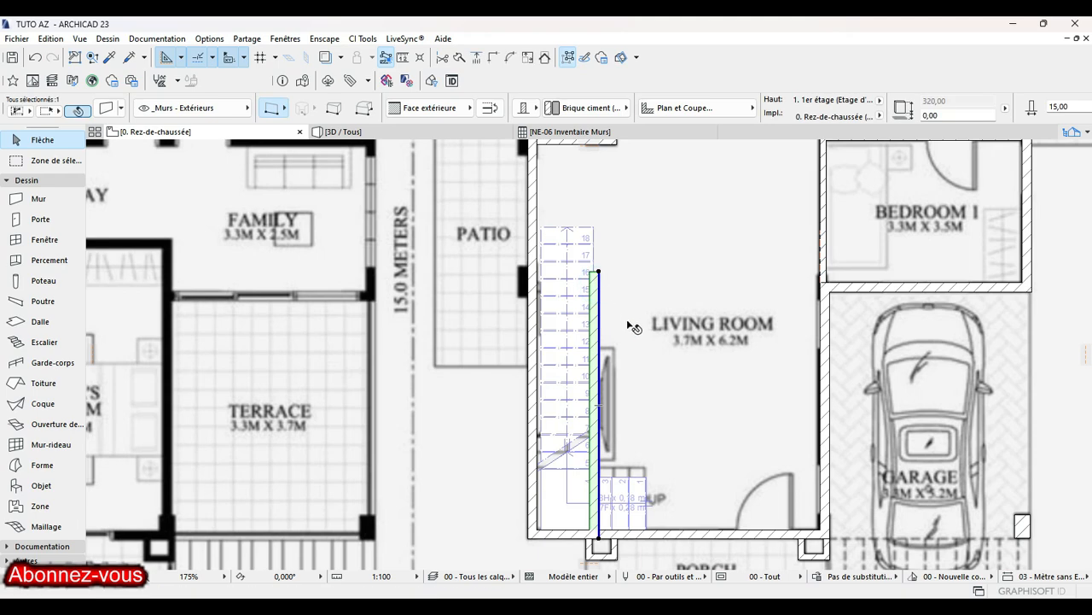
{"action": "middle_click_drag", "start_coordinate": [599, 398], "coordinate": [593, 331]}
{"action": "scroll", "coordinate": [593, 338], "scroll_direction": "up", "scroll_amount": 1}
{"action": "scroll", "coordinate": [585, 337], "scroll_direction": "down", "scroll_amount": 1}
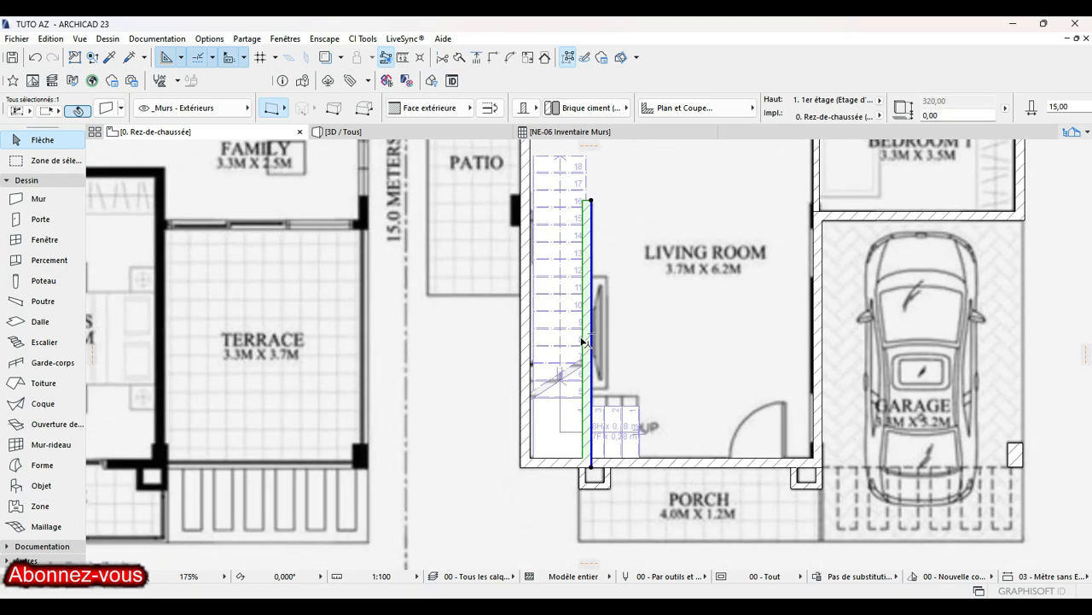
{"action": "scroll", "coordinate": [610, 423], "scroll_direction": "up", "scroll_amount": 2}
{"action": "middle_click_drag", "start_coordinate": [611, 423], "coordinate": [572, 405]}
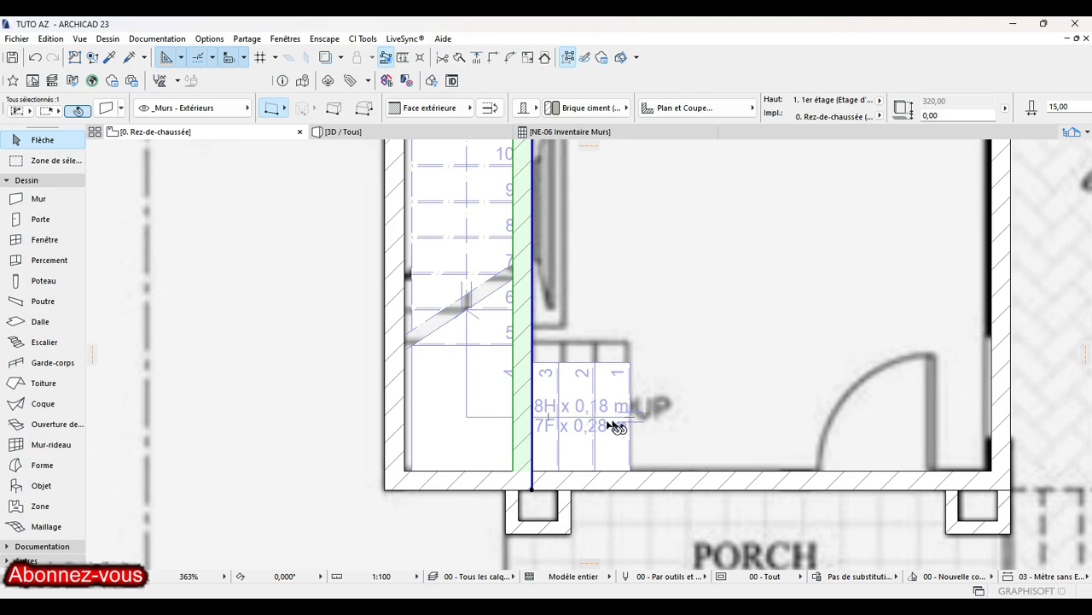
{"action": "scroll", "coordinate": [595, 449], "scroll_direction": "down", "scroll_amount": 2}
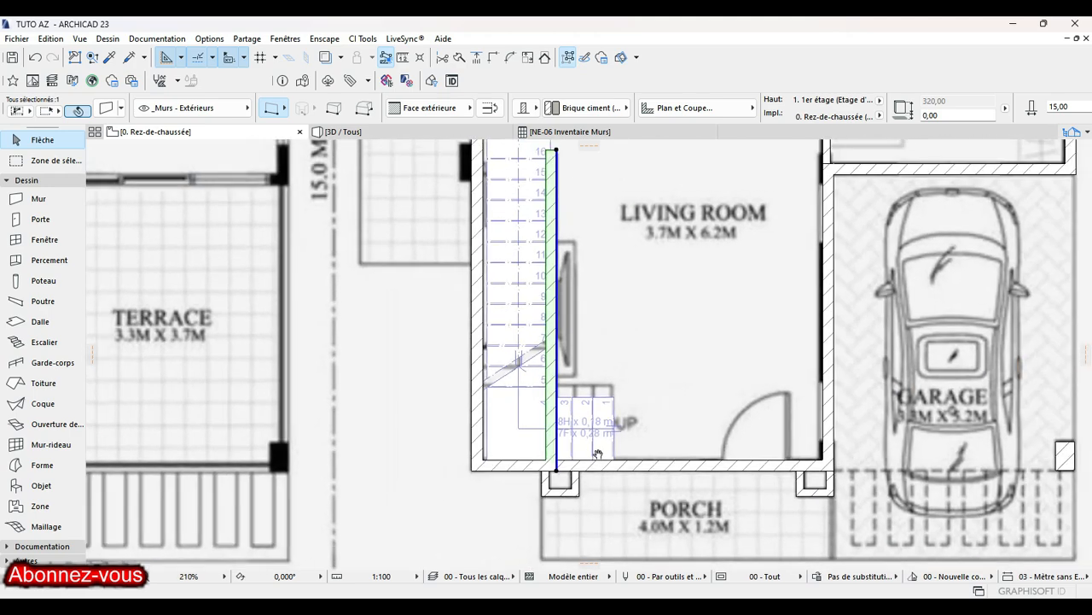
{"action": "scroll", "coordinate": [570, 294], "scroll_direction": "down", "scroll_amount": 1}
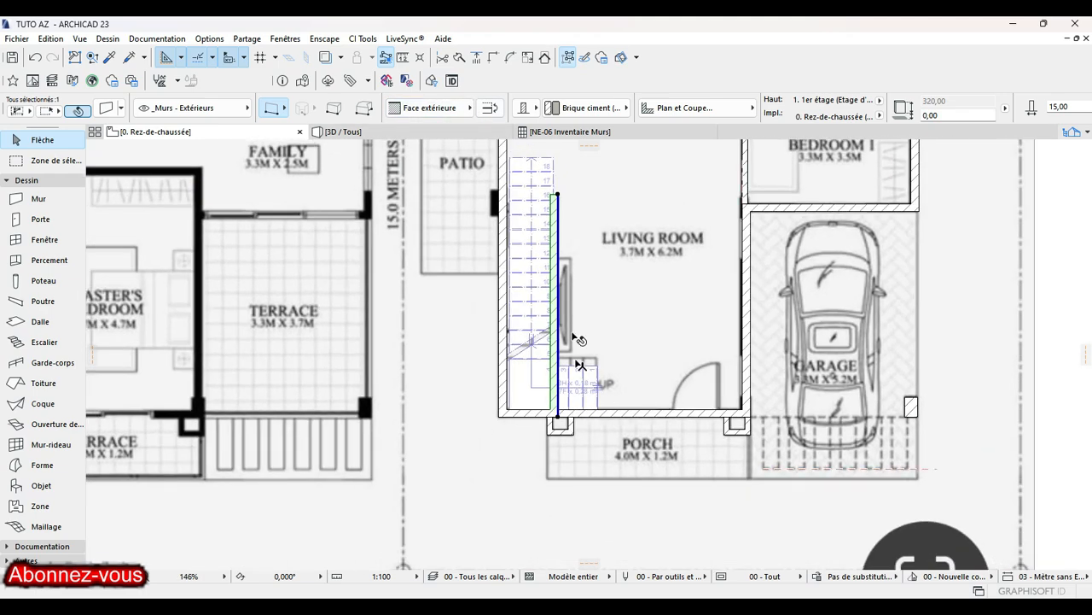
Step: Redistribute the stair's treads by pulling the long flight's upper end back one tread, adding that tread to the short lower flight
{"action": "left_click", "coordinate": [577, 370]}
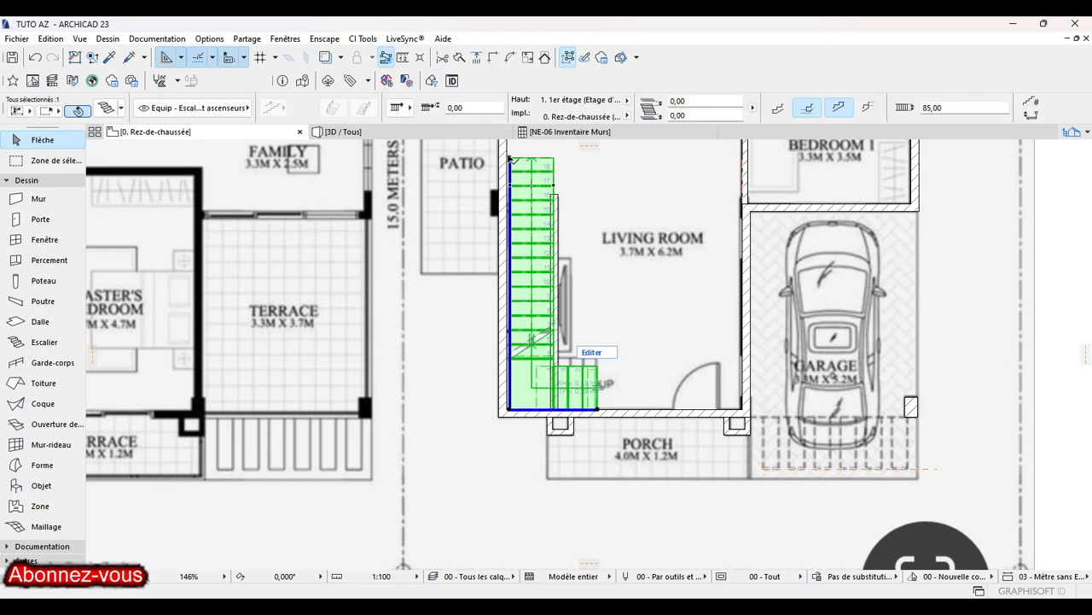
{"action": "left_click", "coordinate": [511, 159]}
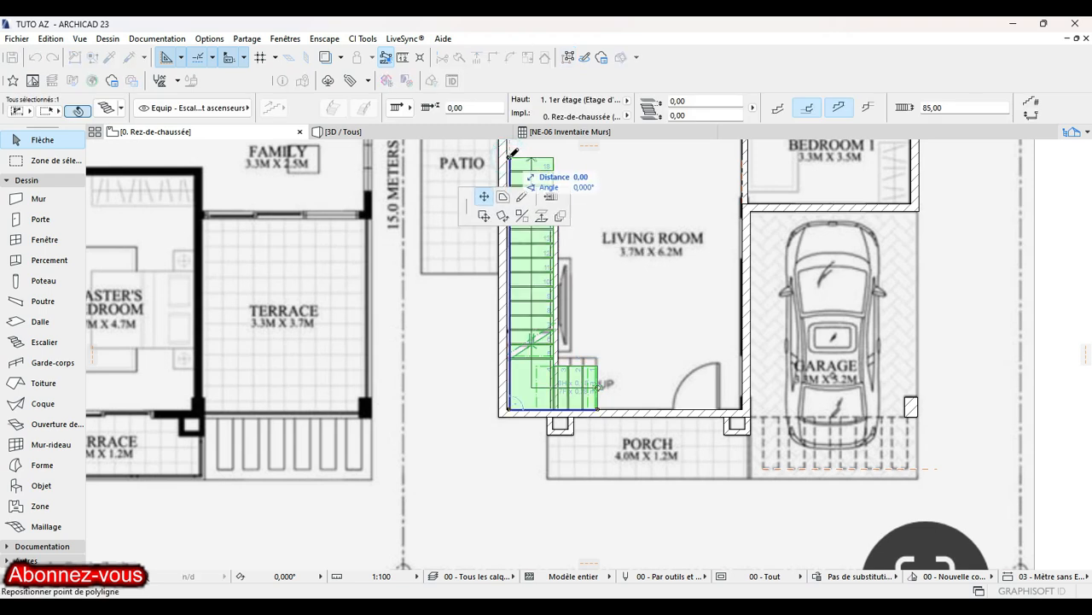
{"action": "left_click", "coordinate": [551, 197]}
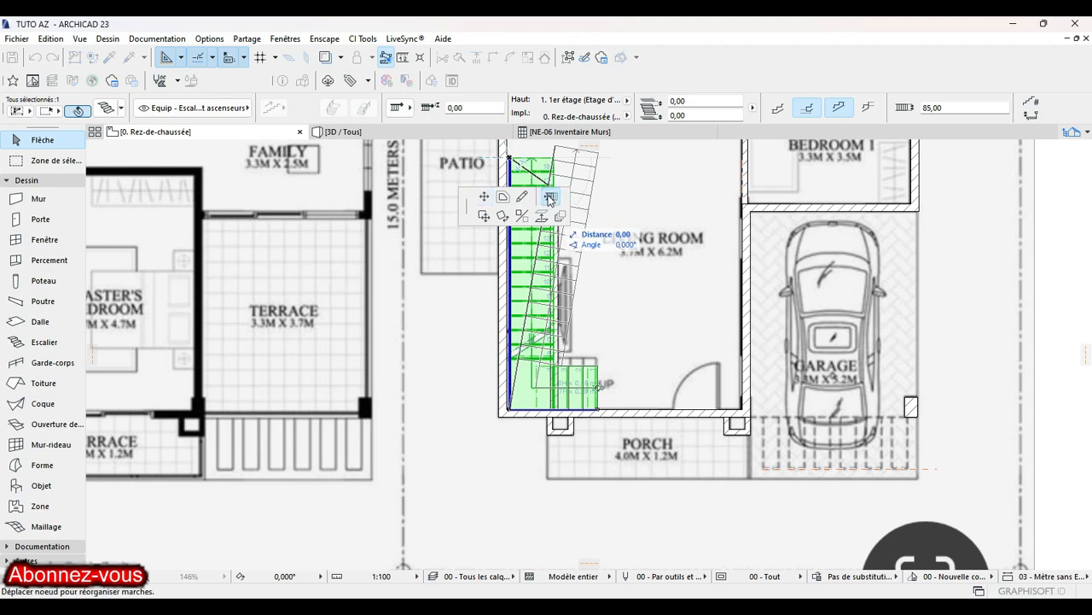
{"action": "left_click", "coordinate": [512, 173]}
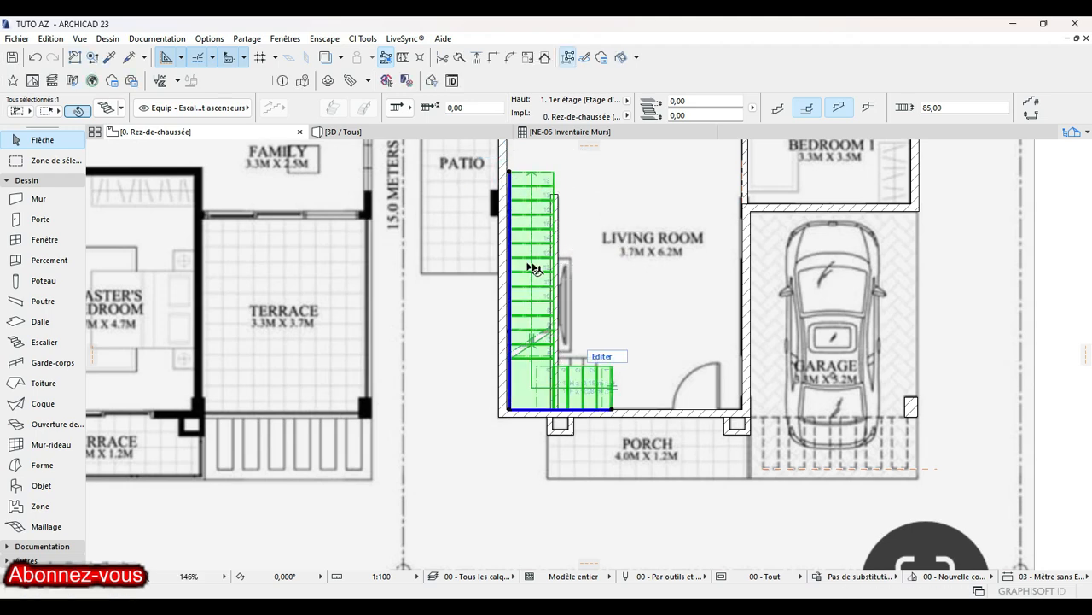
Step: Move the whole stair so its landing corner sits exactly in the inside corner of the exterior walls
{"action": "scroll", "coordinate": [529, 403], "scroll_direction": "up", "scroll_amount": 8}
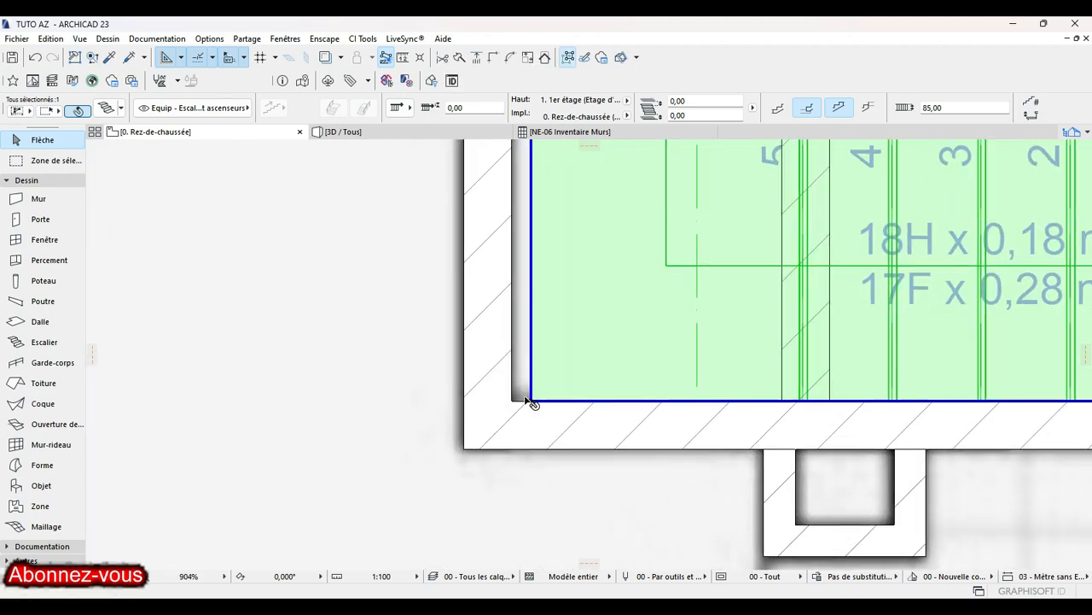
{"action": "left_click", "coordinate": [531, 401]}
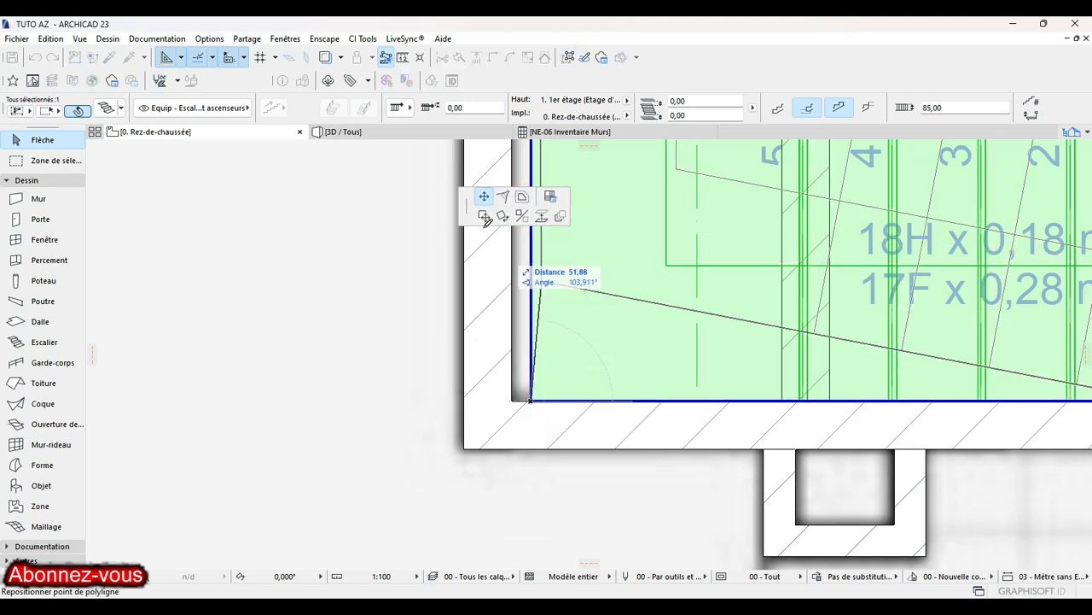
{"action": "left_click", "coordinate": [485, 217]}
{"action": "left_click", "coordinate": [514, 400]}
{"action": "scroll", "coordinate": [610, 366], "scroll_direction": "down", "scroll_amount": 8}
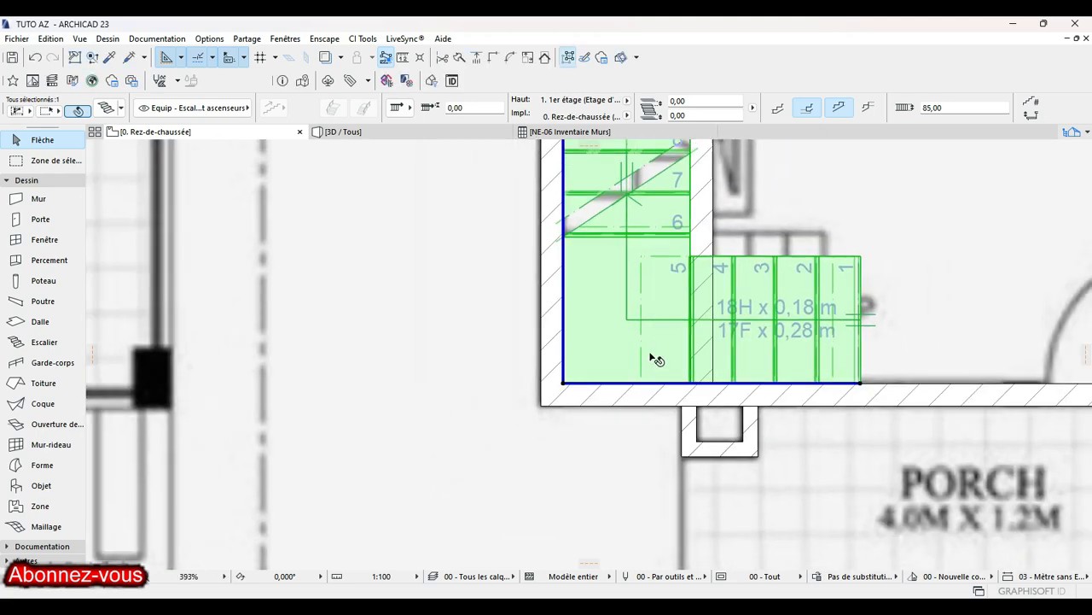
{"action": "middle_click_drag", "start_coordinate": [751, 292], "coordinate": [747, 277]}
{"action": "middle_click_drag", "start_coordinate": [816, 243], "coordinate": [822, 222]}
{"action": "scroll", "coordinate": [822, 222], "scroll_direction": "down", "scroll_amount": 3}
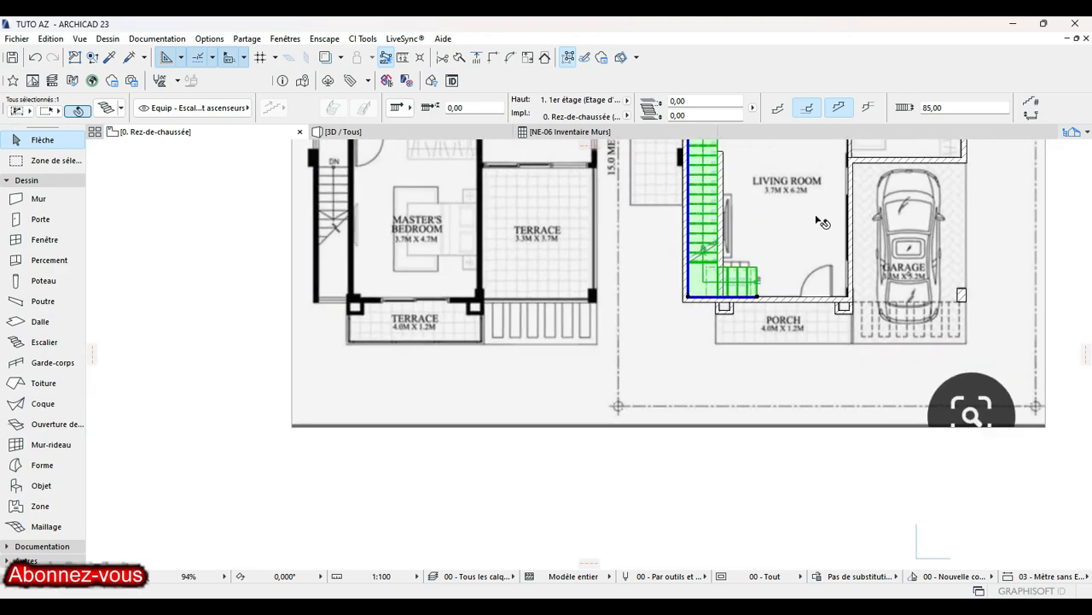
Step: In the 3D view, offset the first-floor slab's edge at the stair opening until it meets the top of the stair
{"action": "left_click", "coordinate": [396, 133]}
{"action": "middle_click_drag", "start_coordinate": [598, 312], "coordinate": [632, 336]}
{"action": "middle_click_drag", "start_coordinate": [636, 297], "coordinate": [602, 405]}
{"action": "middle_click_drag", "start_coordinate": [602, 405], "coordinate": [94, 270], "text": "shift"}
{"action": "scroll", "coordinate": [430, 238], "scroll_direction": "up", "scroll_amount": 3}
{"action": "scroll", "coordinate": [430, 238], "scroll_direction": "up", "scroll_amount": 5}
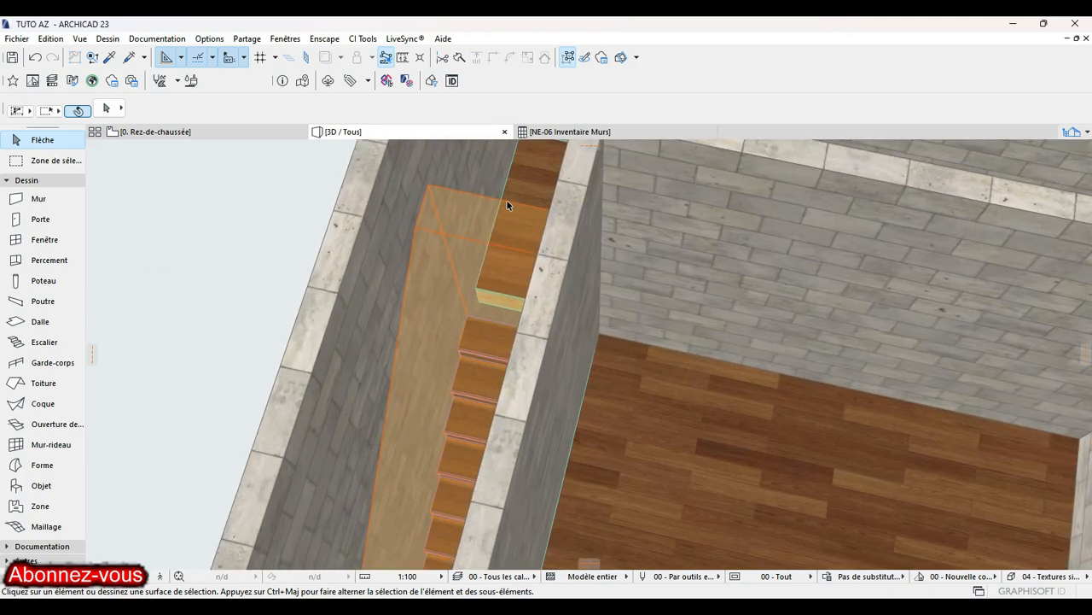
{"action": "left_click", "coordinate": [529, 195]}
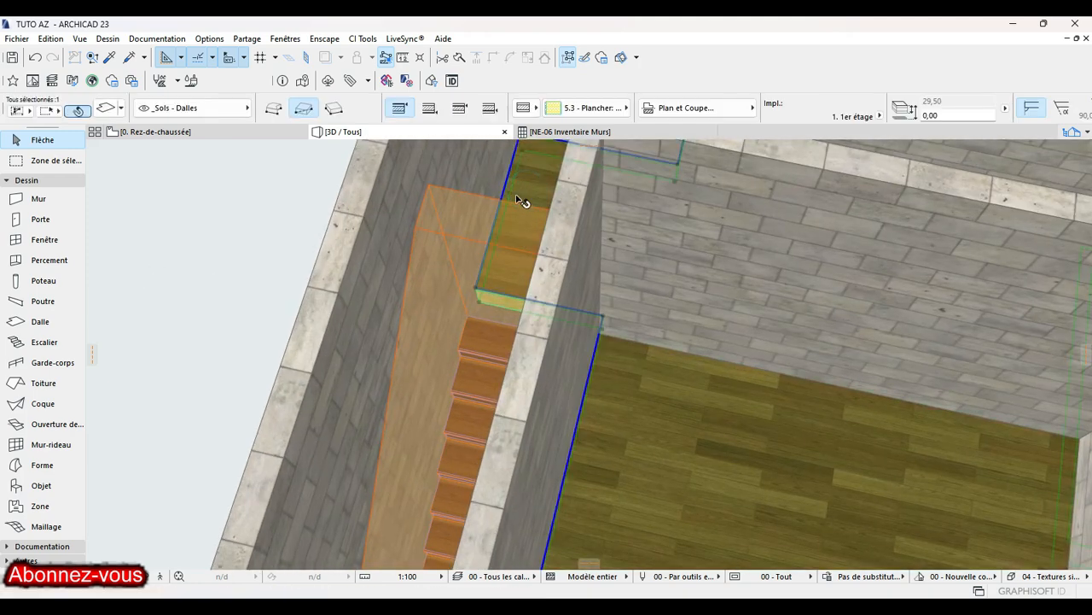
{"action": "left_click", "coordinate": [525, 315]}
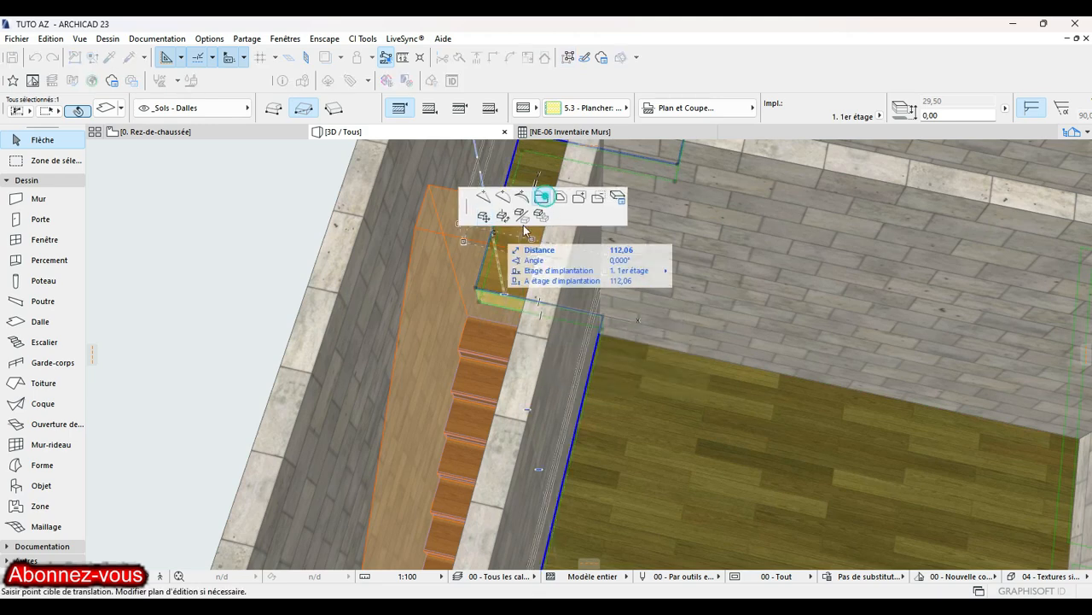
{"action": "left_click", "coordinate": [542, 197]}
{"action": "left_click", "coordinate": [482, 319]}
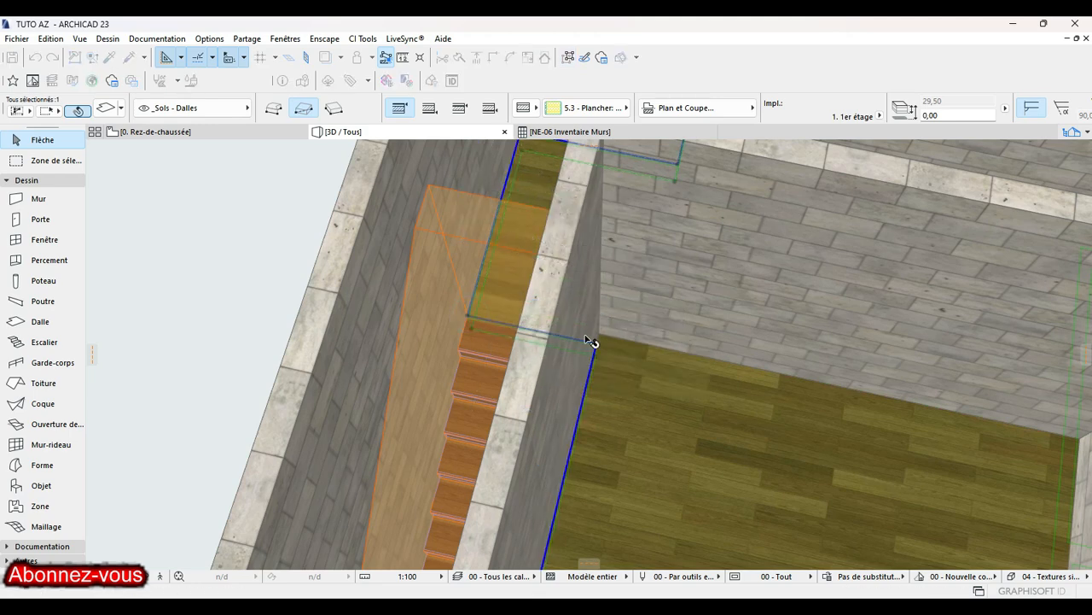
{"action": "key", "text": "Escape"}
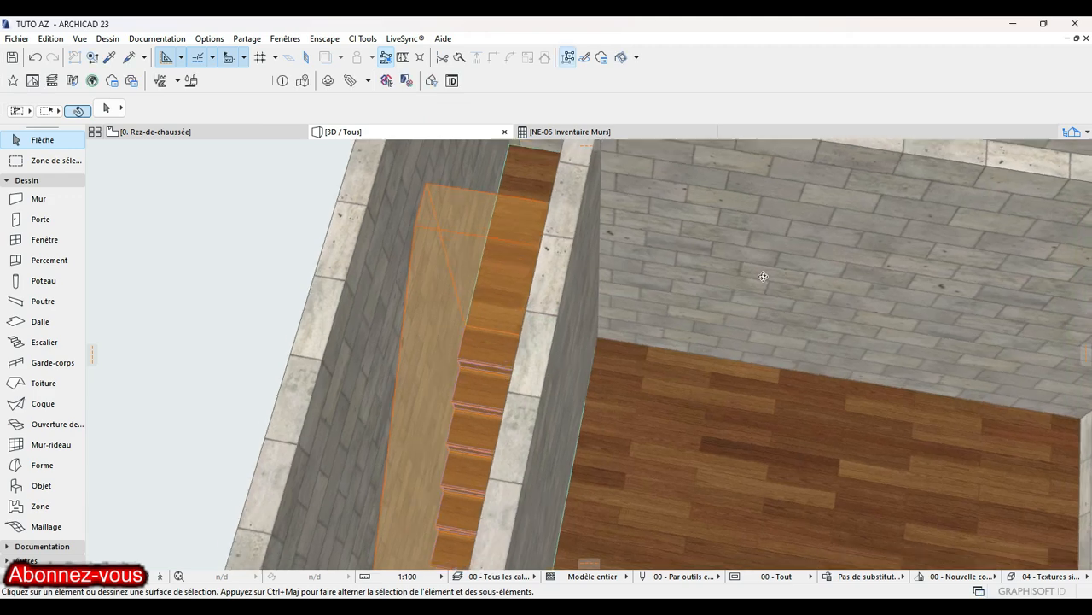
Step: Inspect the staircase and its slab opening from above within the whole house model
{"action": "scroll", "coordinate": [763, 276], "scroll_direction": "down", "scroll_amount": 6}
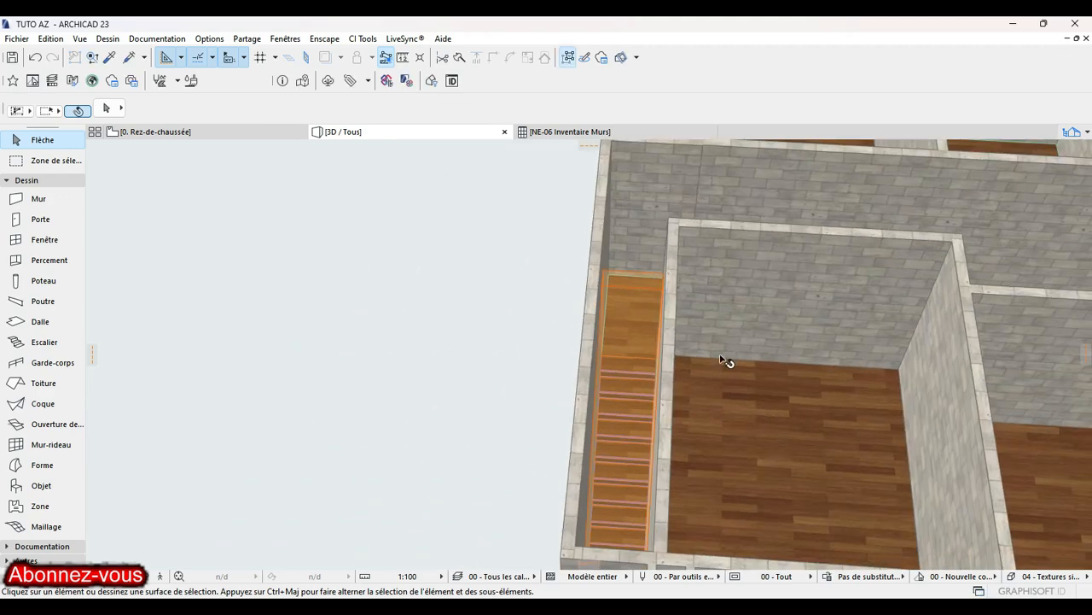
{"action": "scroll", "coordinate": [721, 360], "scroll_direction": "down", "scroll_amount": 4}
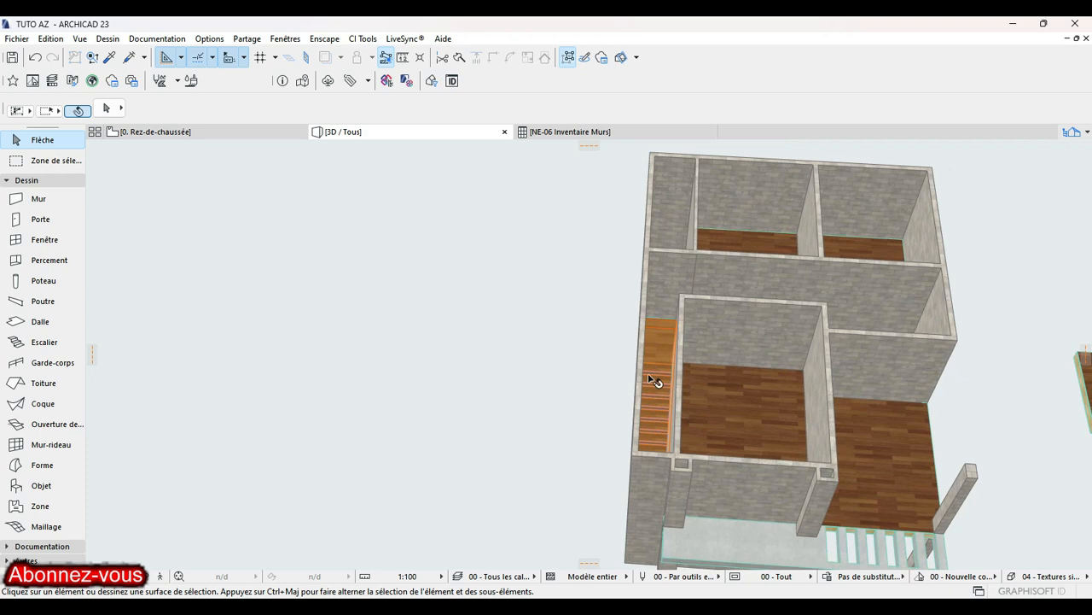
{"action": "scroll", "coordinate": [683, 429], "scroll_direction": "down", "scroll_amount": 2}
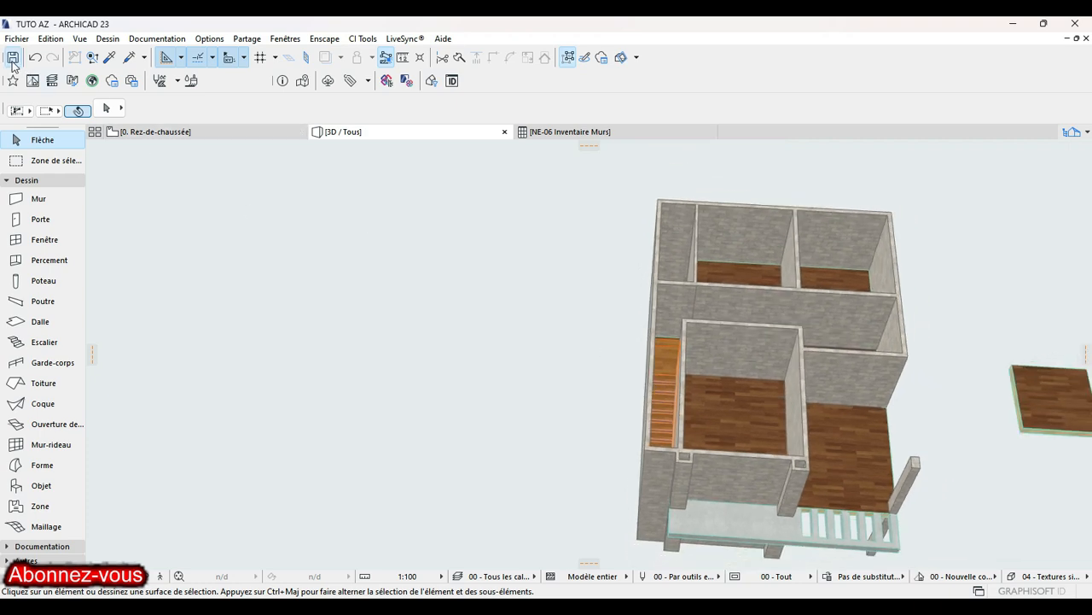
{"action": "scroll", "coordinate": [709, 356], "scroll_direction": "down", "scroll_amount": 1}
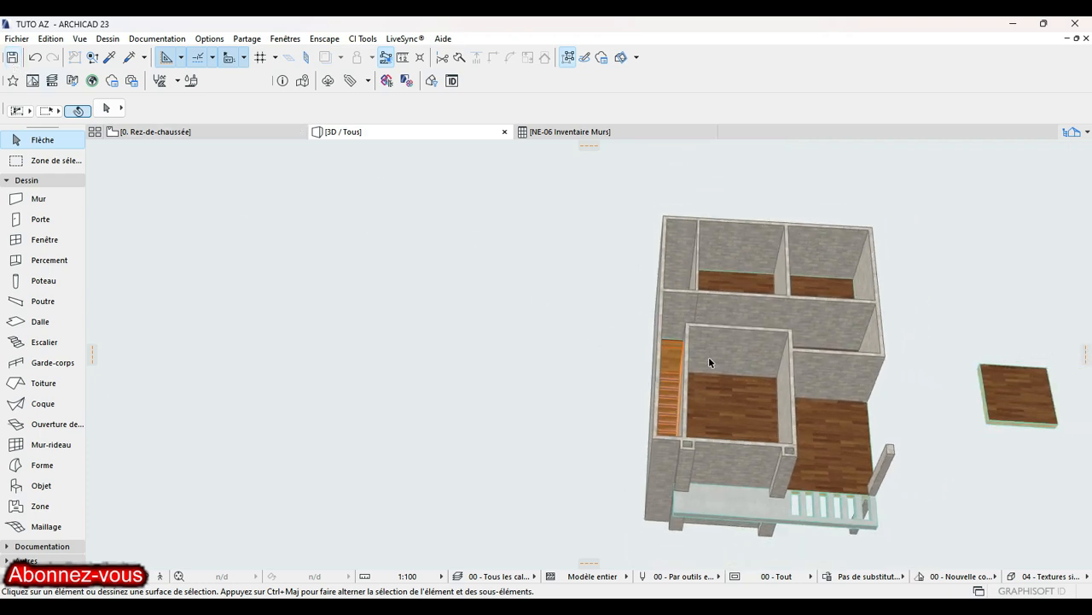
{"action": "middle_click_drag", "start_coordinate": [707, 415], "coordinate": [267, 485]}
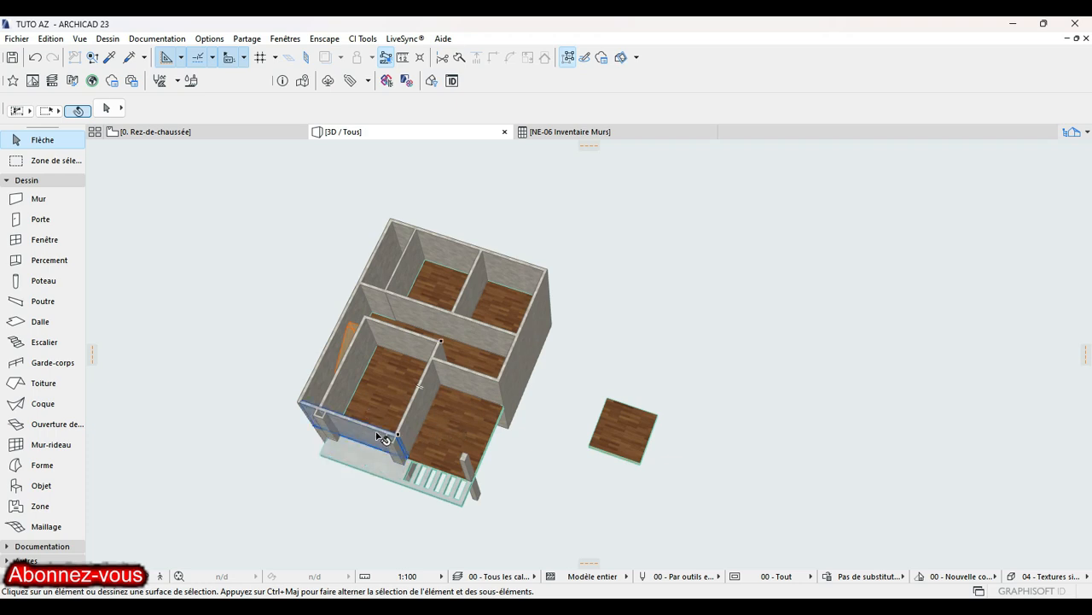
{"action": "middle_click_drag", "start_coordinate": [372, 442], "coordinate": [478, 368]}
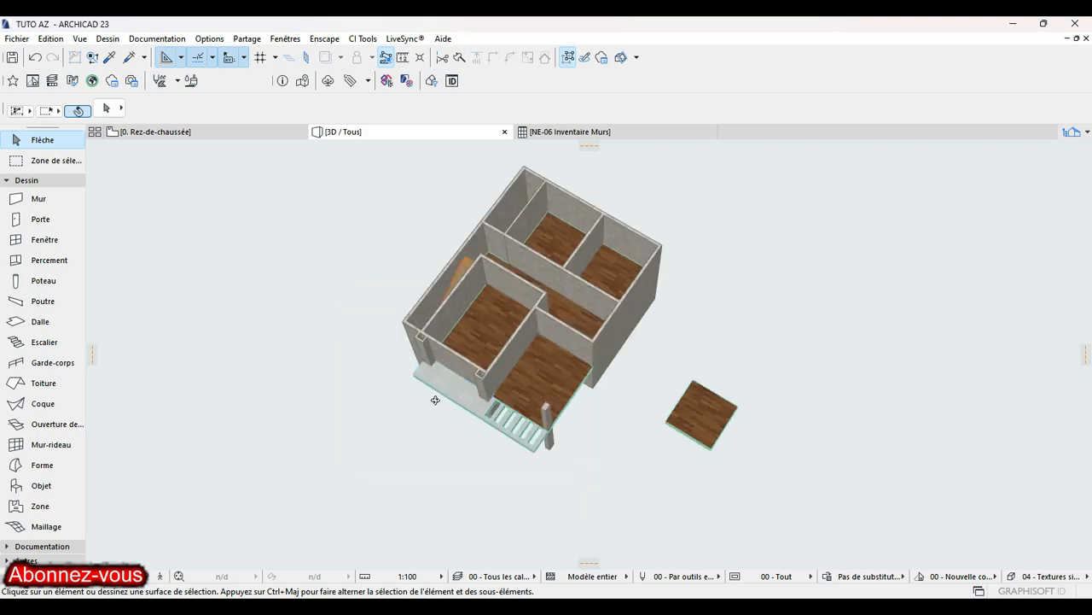
Step: Examine the stair from below and the house exterior from several sides in 3D
{"action": "left_click", "coordinate": [147, 580]}
{"action": "left_click_drag", "start_coordinate": [433, 453], "coordinate": [656, 406]}
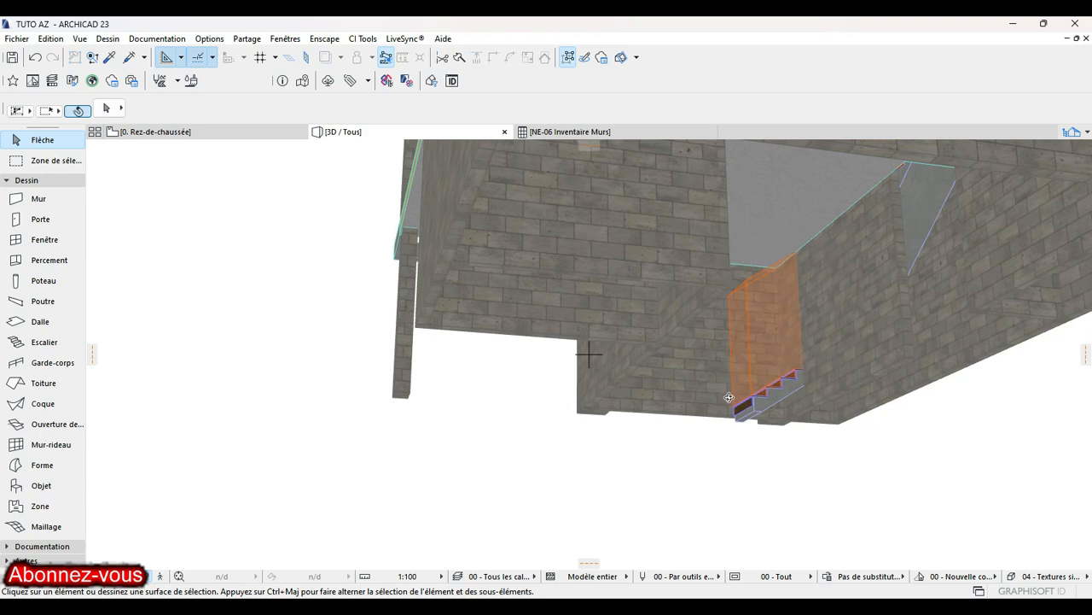
{"action": "scroll", "coordinate": [645, 383], "scroll_direction": "down", "scroll_amount": 5}
{"action": "middle_click_drag", "start_coordinate": [652, 389], "coordinate": [632, 517]}
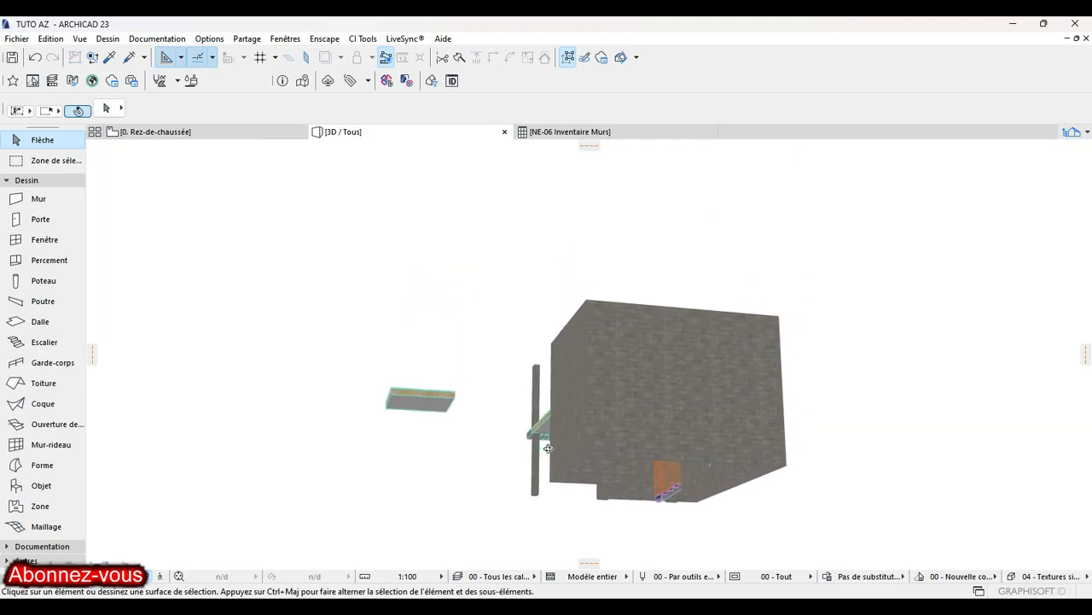
{"action": "left_click_drag", "start_coordinate": [648, 435], "coordinate": [914, 555]}
{"action": "left_click_drag", "start_coordinate": [364, 356], "coordinate": [517, 455]}
{"action": "middle_click_drag", "start_coordinate": [518, 455], "coordinate": [597, 356]}
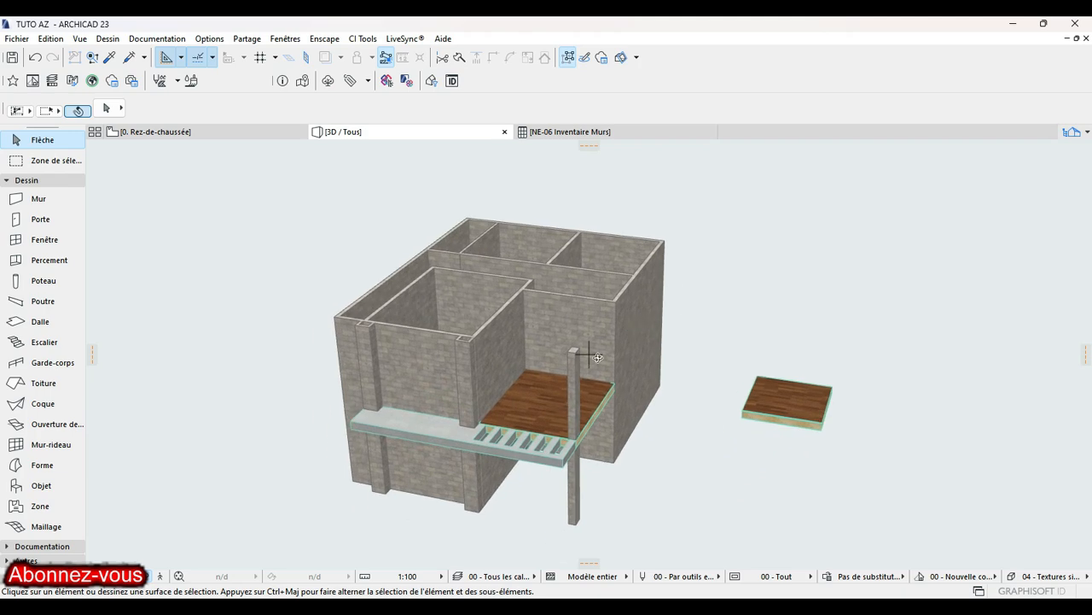
Step: Delete the stray wood-topped slab piece standing apart from the house in the 3D view
{"action": "scroll", "coordinate": [453, 382], "scroll_direction": "down", "scroll_amount": 3}
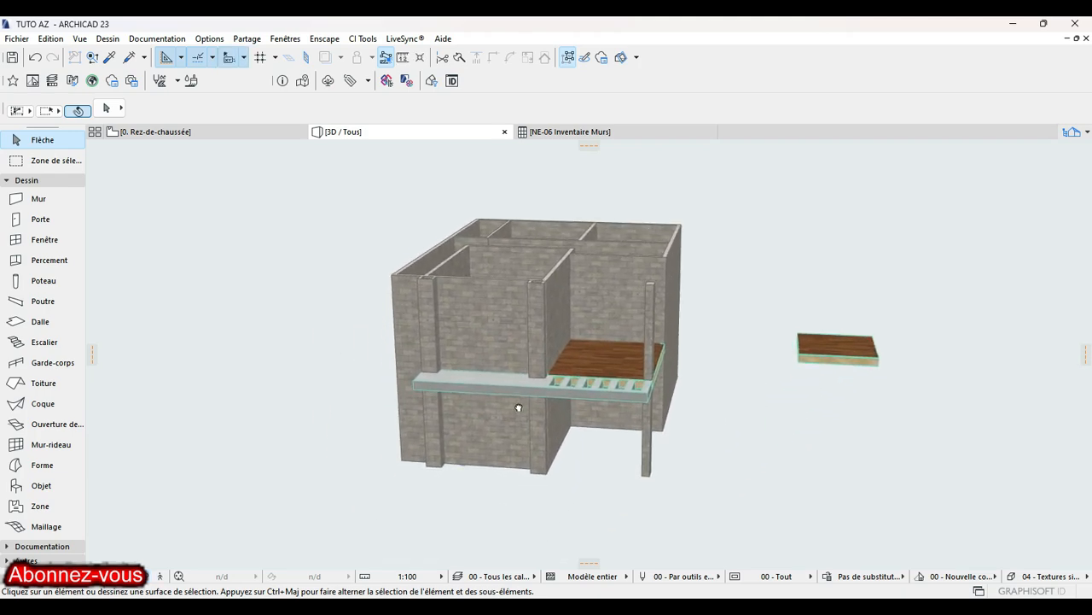
{"action": "scroll", "coordinate": [636, 369], "scroll_direction": "up", "scroll_amount": 1}
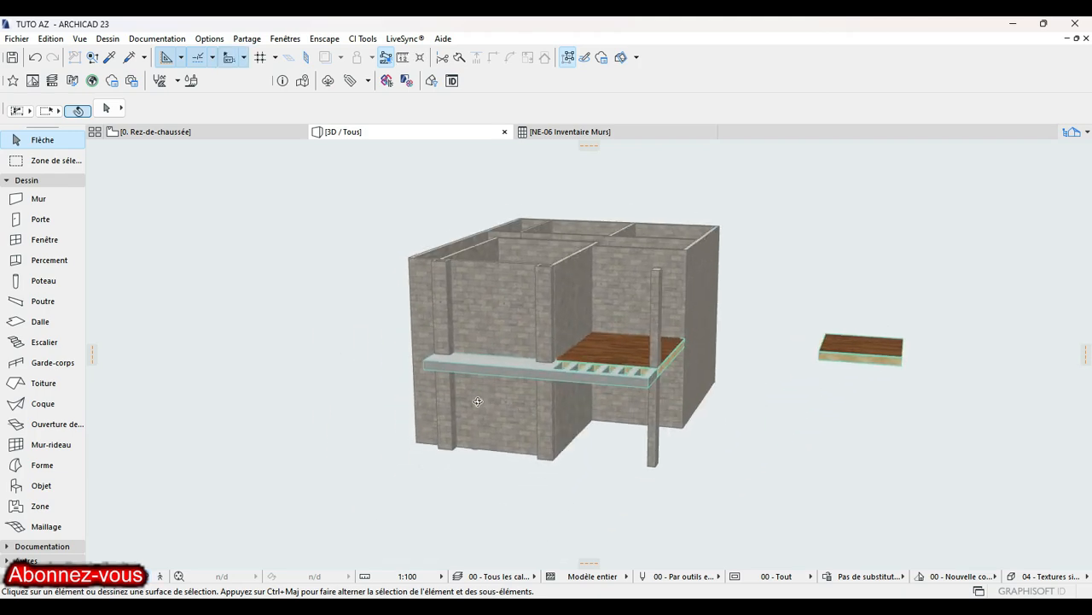
{"action": "scroll", "coordinate": [637, 369], "scroll_direction": "up", "scroll_amount": 2}
{"action": "scroll", "coordinate": [632, 358], "scroll_direction": "up", "scroll_amount": 2}
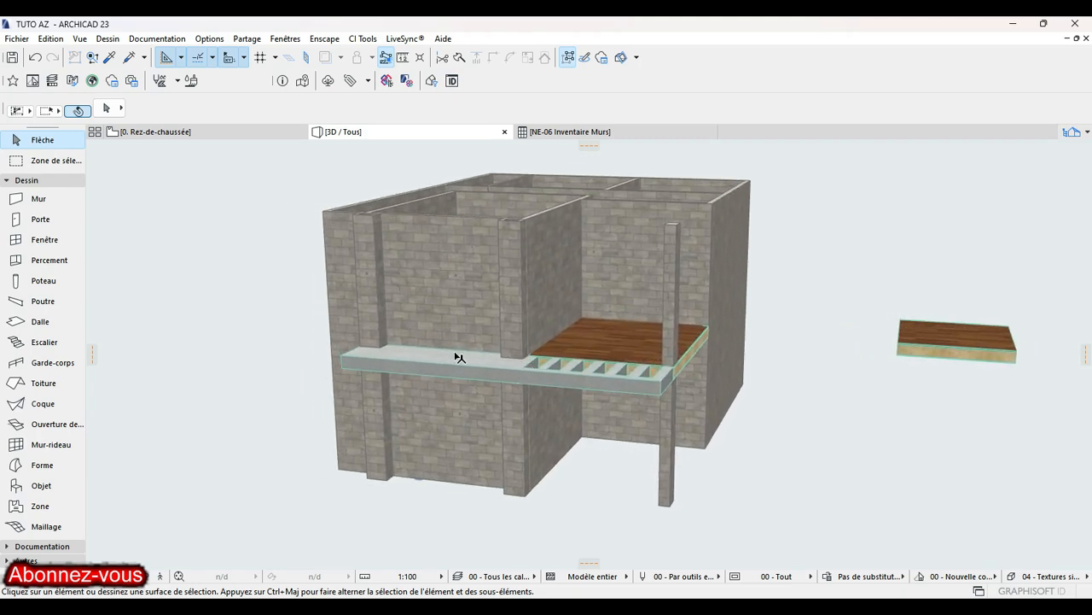
{"action": "mouse_move", "coordinate": [458, 357]}
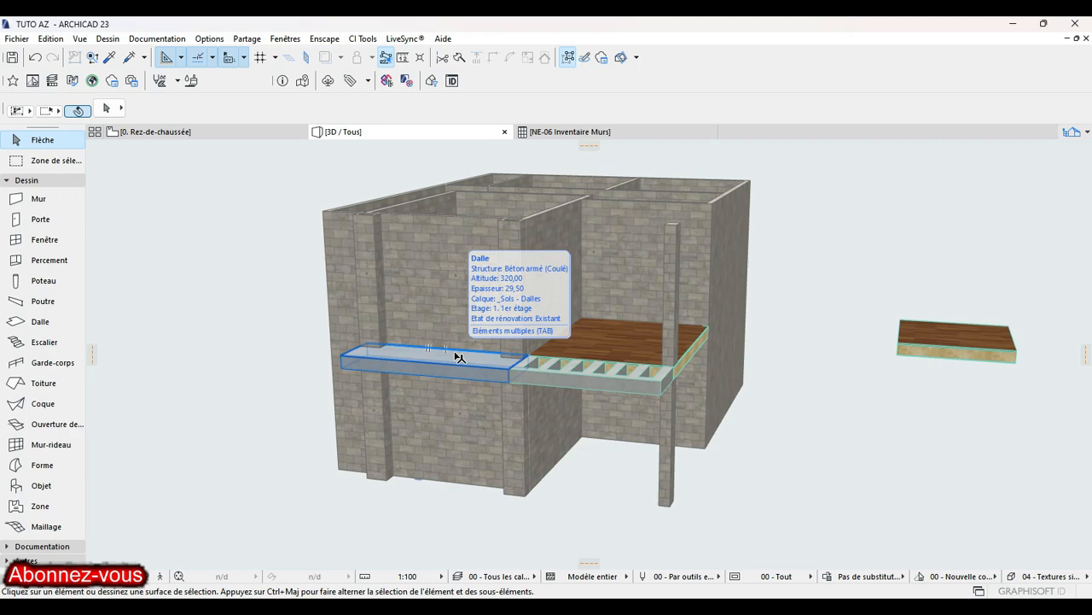
{"action": "left_click", "coordinate": [948, 341]}
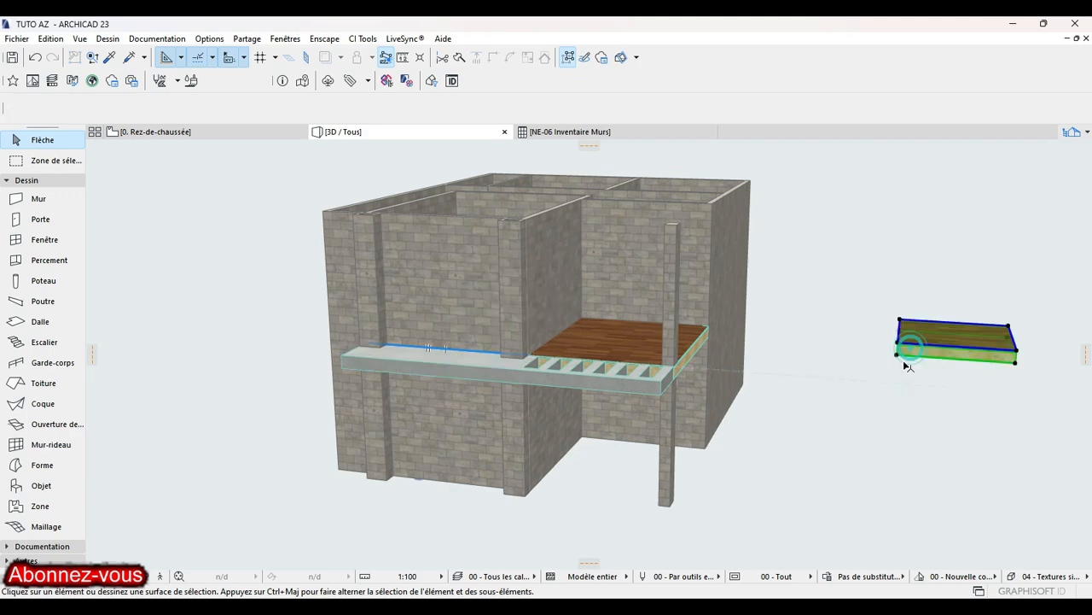
{"action": "key", "text": "Delete"}
Step: In the model view options, turn off the stair headroom display (Echappée) for 3D and sections
{"action": "middle_click_drag", "start_coordinate": [762, 389], "coordinate": [635, 428], "text": "shift"}
{"action": "scroll", "coordinate": [764, 402], "scroll_direction": "down", "scroll_amount": 2}
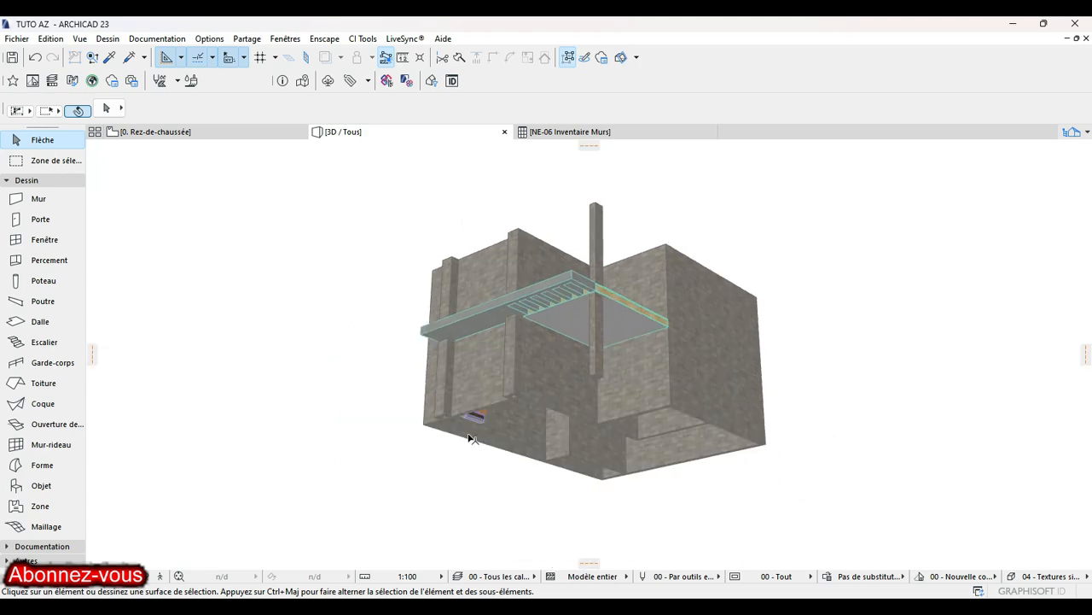
{"action": "scroll", "coordinate": [480, 424], "scroll_direction": "up", "scroll_amount": 6}
{"action": "middle_click_drag", "start_coordinate": [455, 408], "coordinate": [442, 390], "text": "shift"}
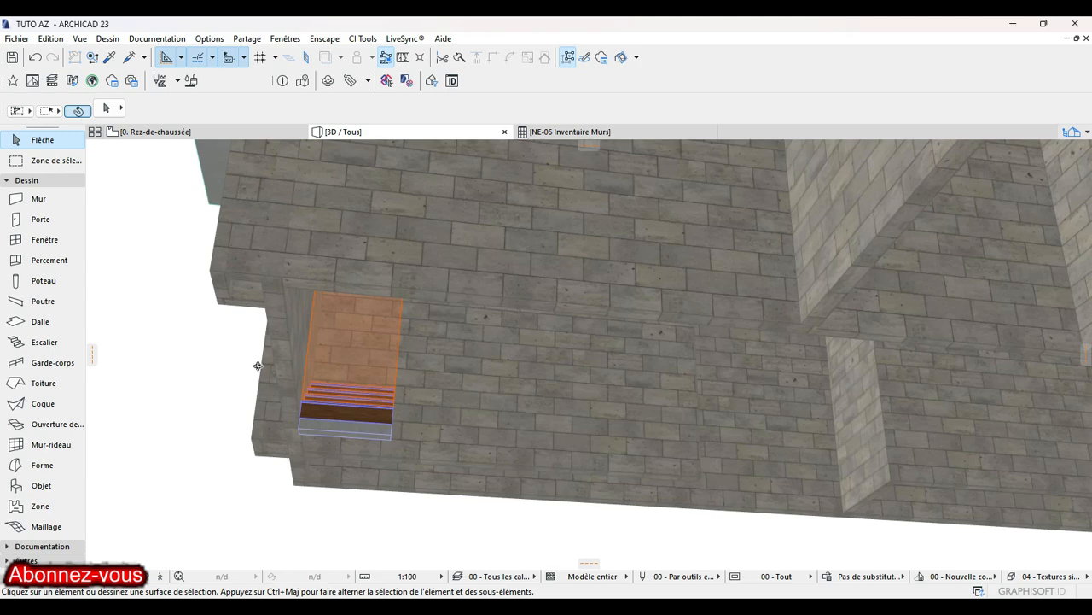
{"action": "left_click", "coordinate": [376, 412]}
{"action": "left_click", "coordinate": [167, 40]}
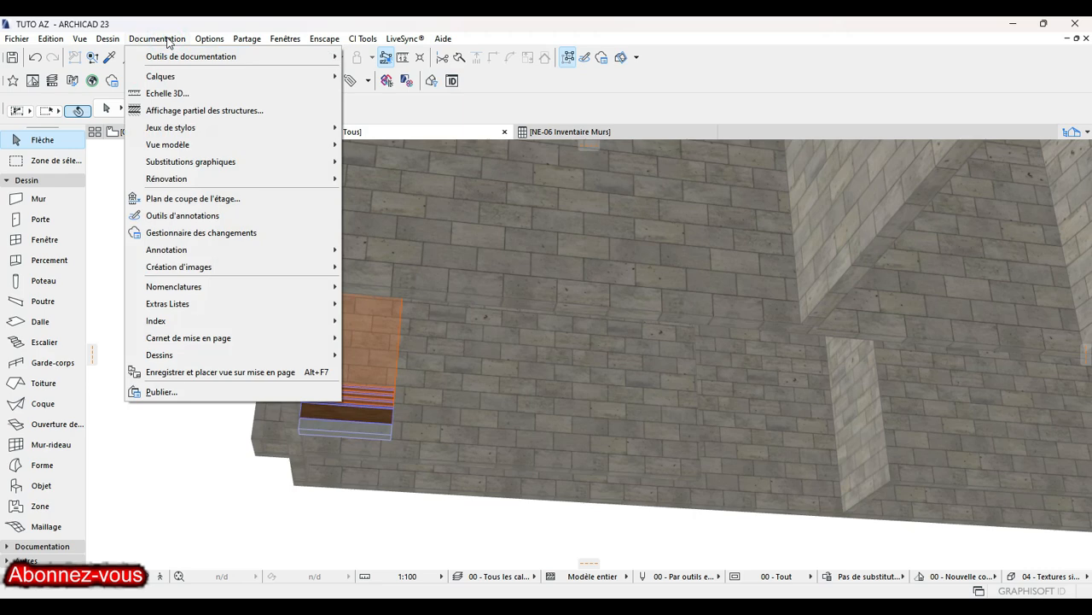
{"action": "mouse_move", "coordinate": [251, 144]}
{"action": "left_click", "coordinate": [402, 143]}
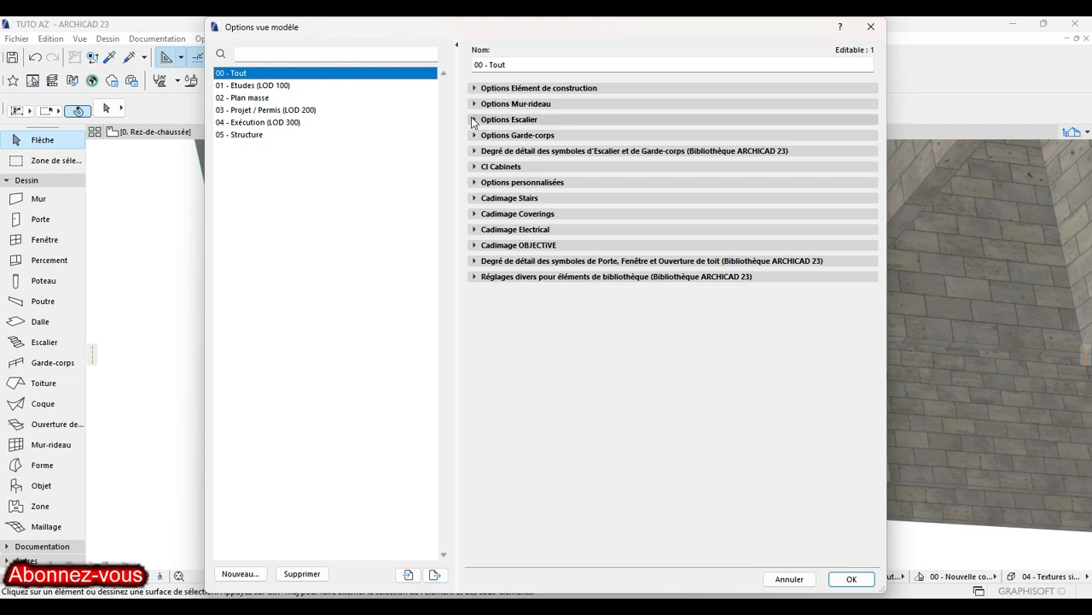
{"action": "left_click", "coordinate": [474, 120]}
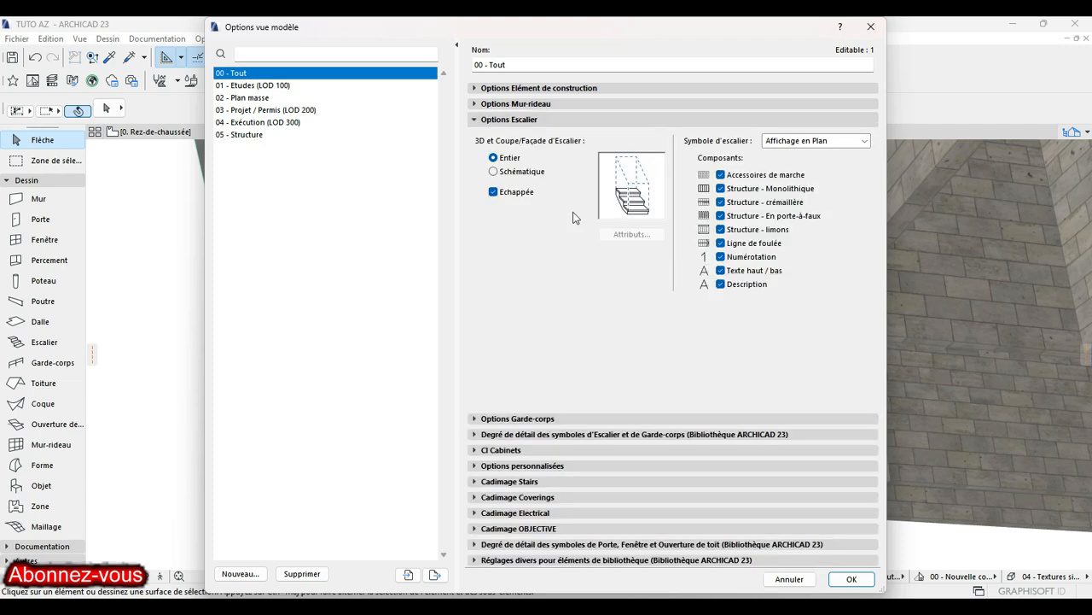
{"action": "left_click", "coordinate": [493, 193]}
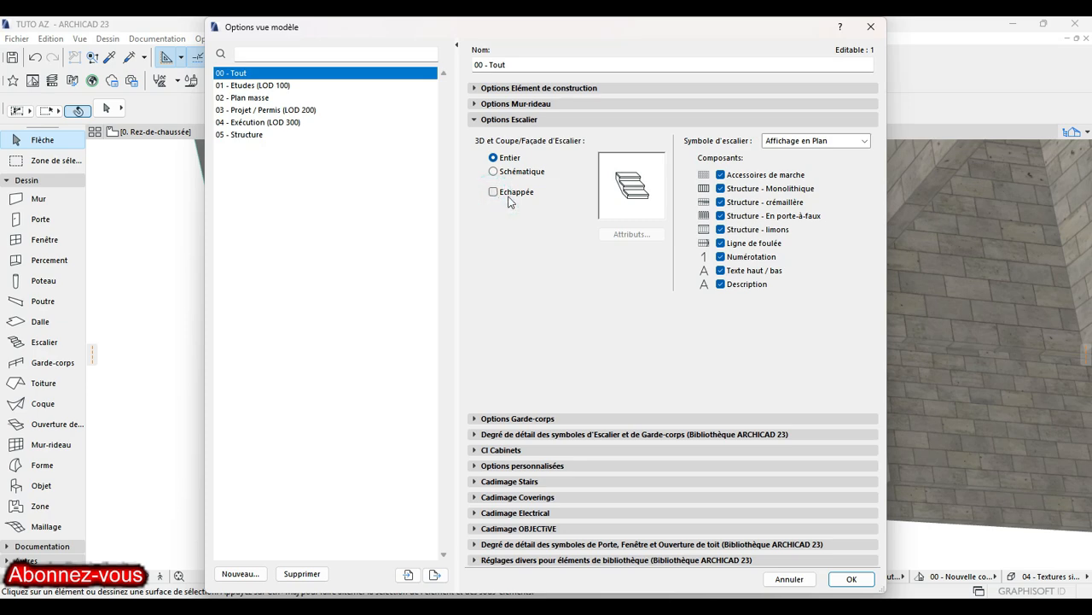
{"action": "left_click", "coordinate": [847, 580]}
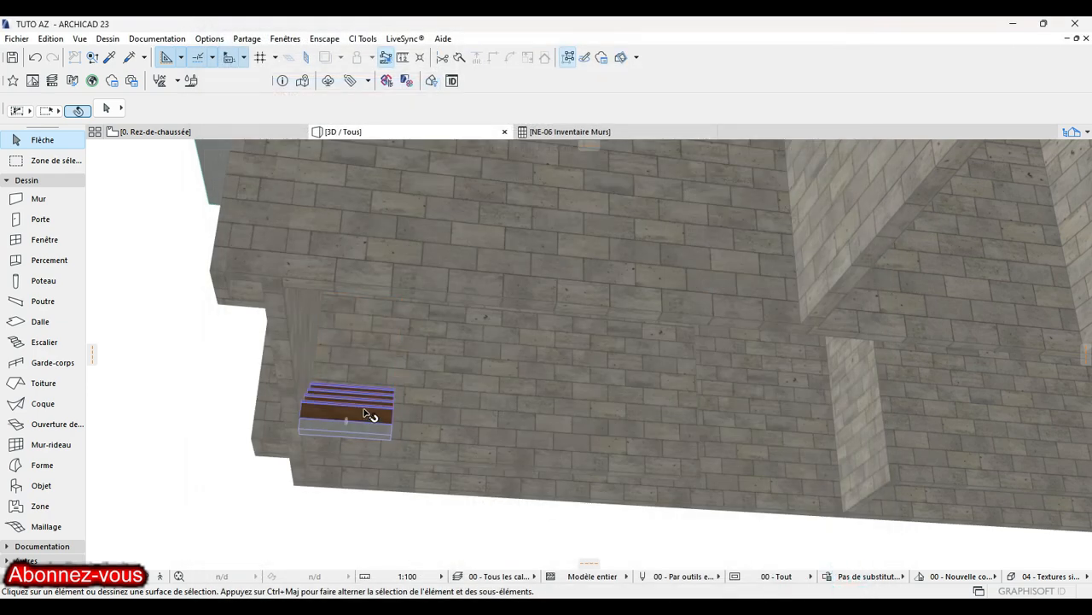
Step: Select the stair crossing the exterior wall and open solid element operations with it as the target
{"action": "scroll", "coordinate": [382, 406], "scroll_direction": "up", "scroll_amount": 3}
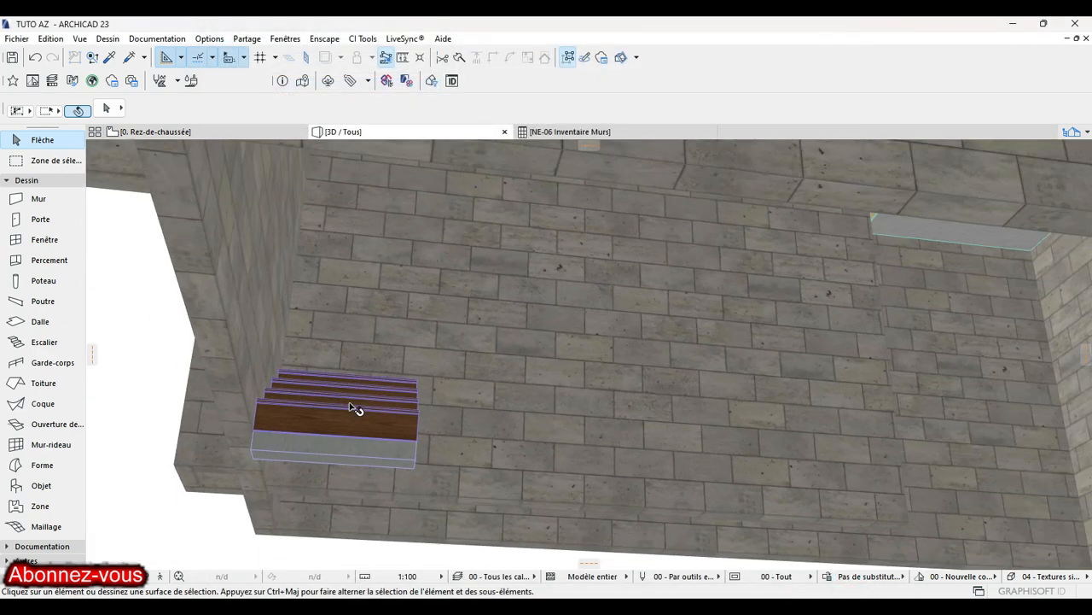
{"action": "scroll", "coordinate": [394, 418], "scroll_direction": "down", "scroll_amount": 2}
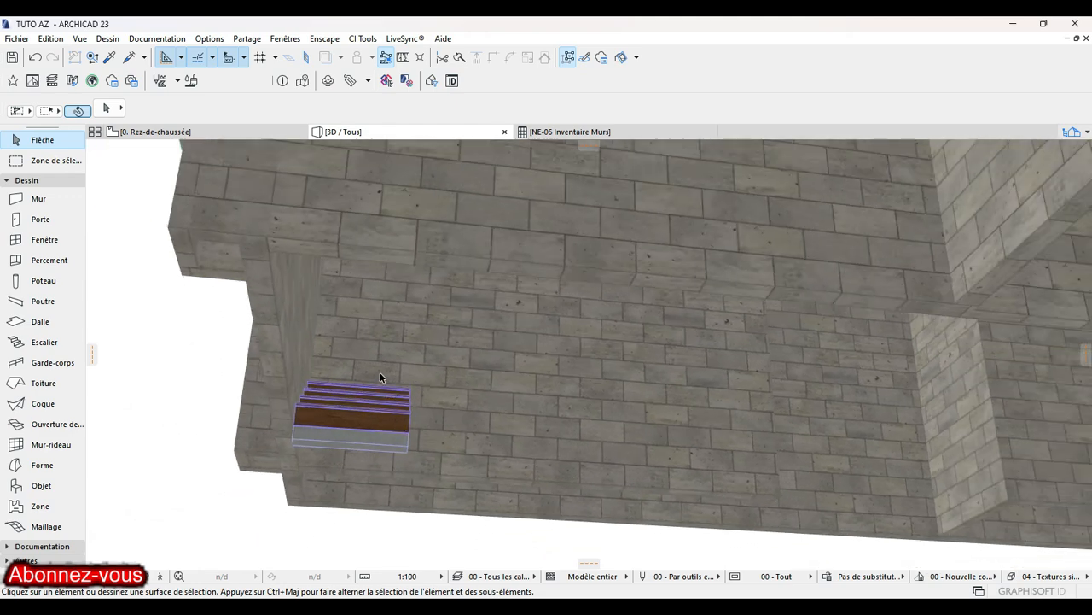
{"action": "scroll", "coordinate": [384, 371], "scroll_direction": "up", "scroll_amount": 4}
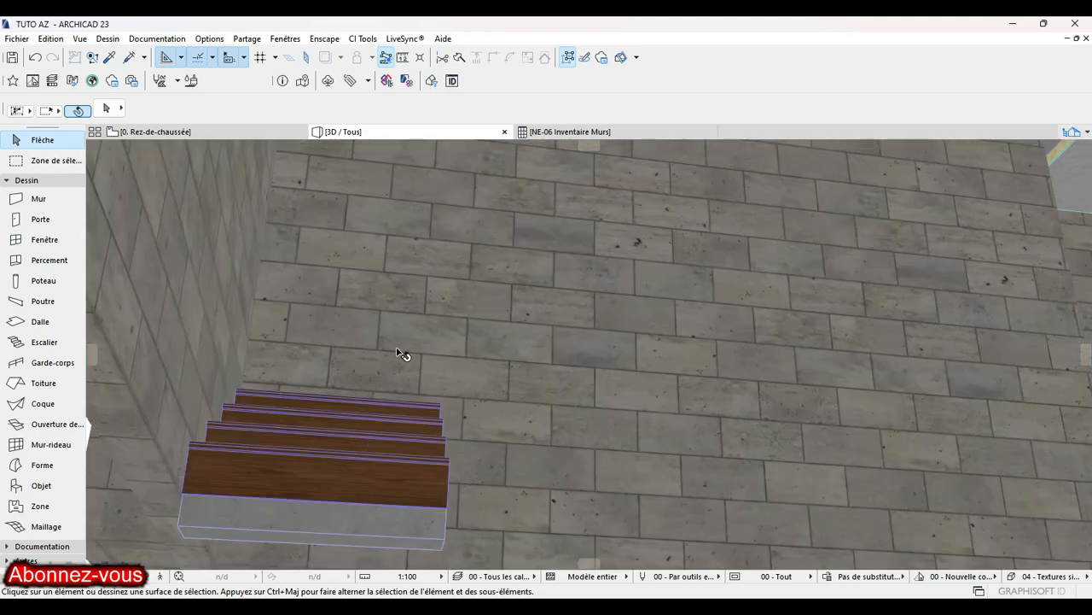
{"action": "left_click", "coordinate": [328, 462]}
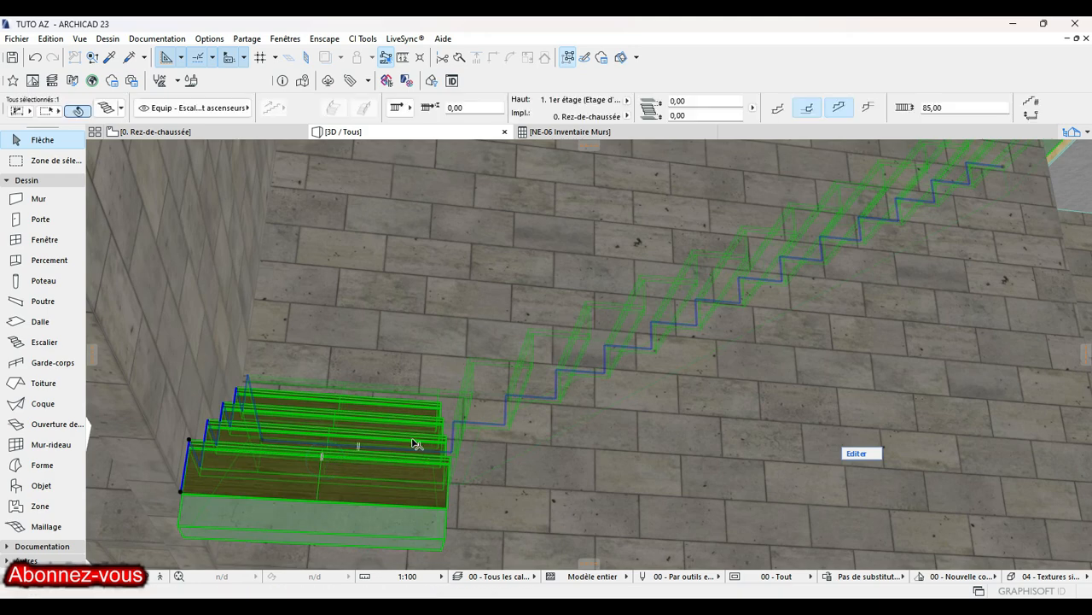
{"action": "right_click", "coordinate": [379, 339]}
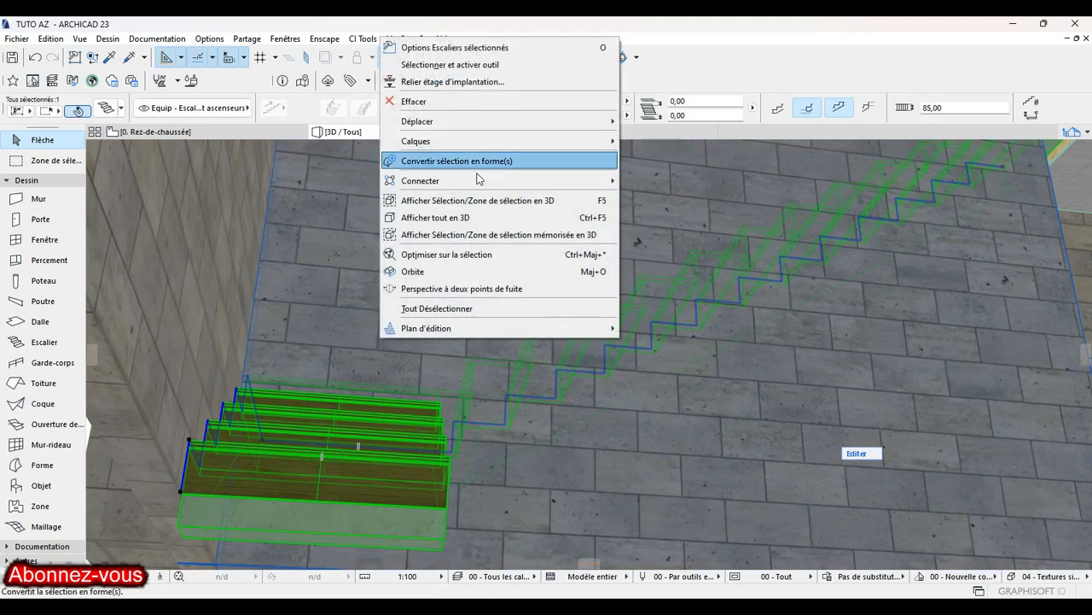
{"action": "mouse_move", "coordinate": [485, 183]}
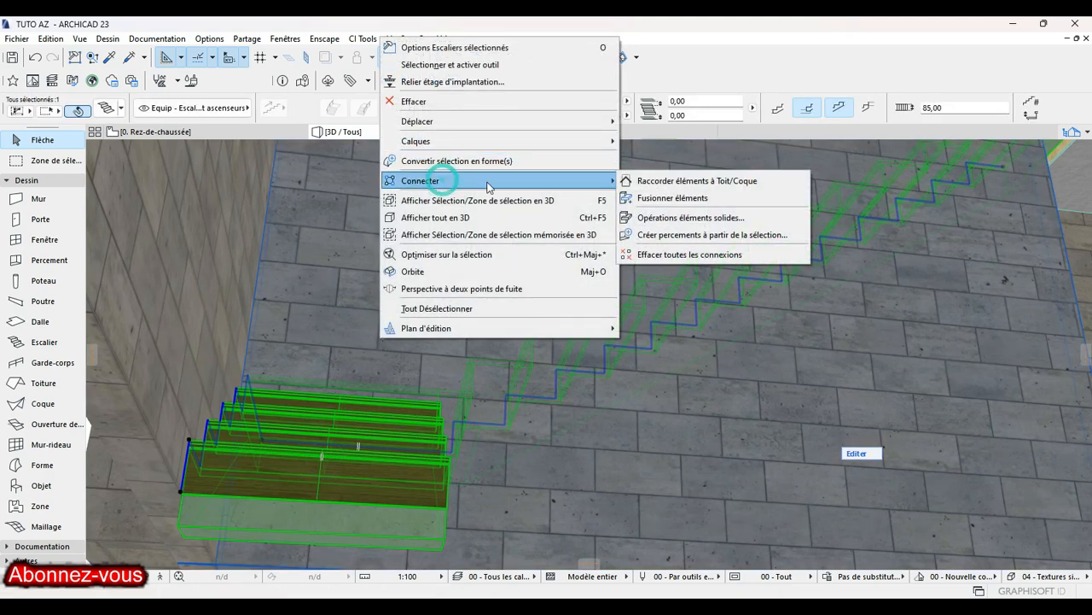
{"action": "left_click", "coordinate": [687, 219]}
{"action": "left_click_drag", "start_coordinate": [613, 208], "coordinate": [725, 208]}
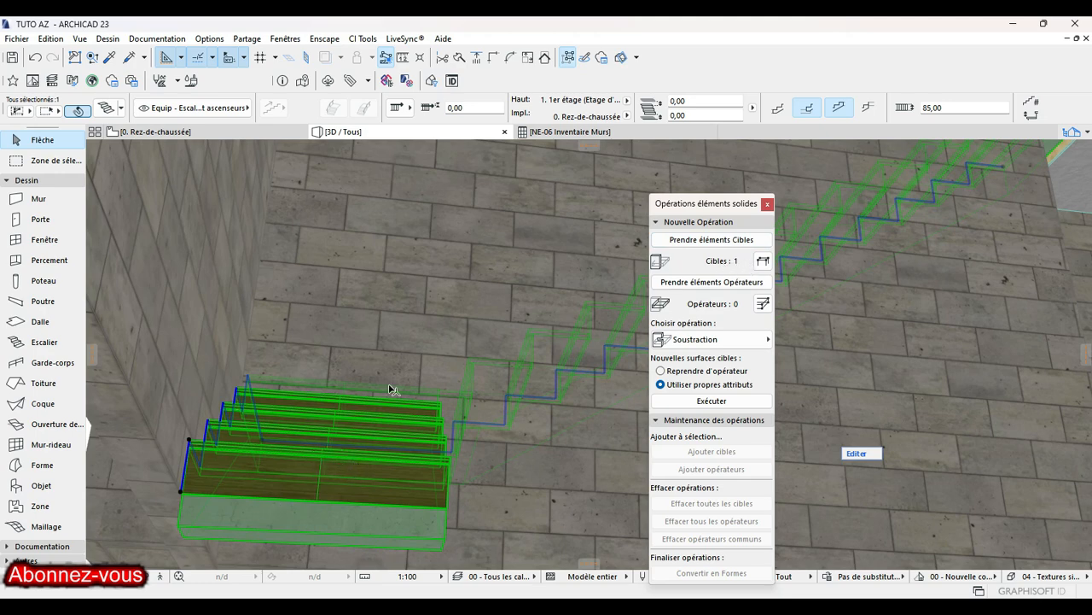
Step: Try subtracting the exterior wall from the stair with Soustraction avec extrusion vers le haut, and undo the operation
{"action": "left_click", "coordinate": [425, 290]}
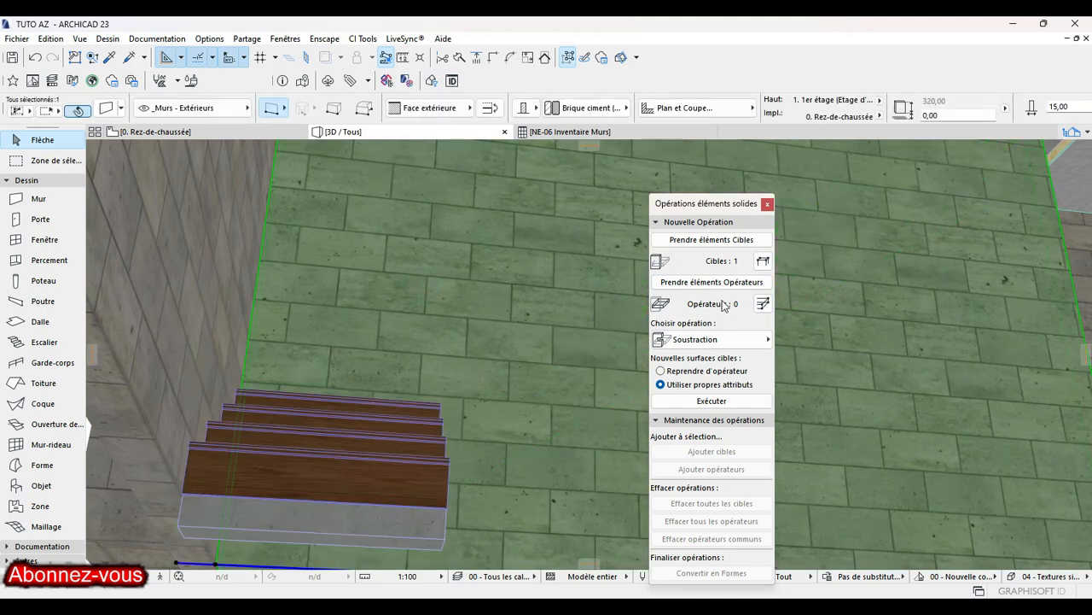
{"action": "left_click", "coordinate": [712, 283]}
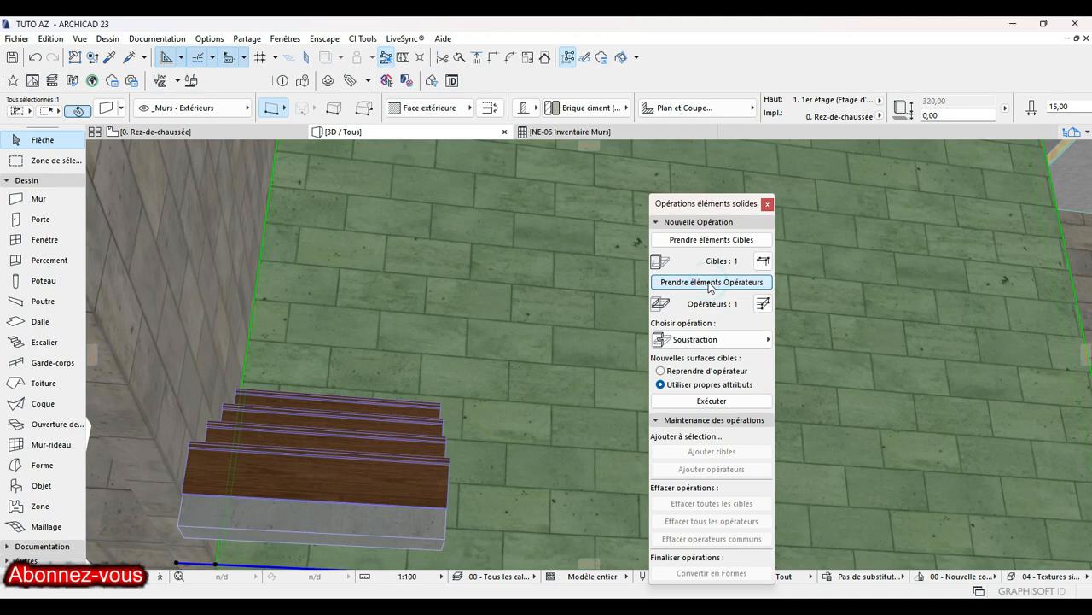
{"action": "left_click", "coordinate": [753, 341]}
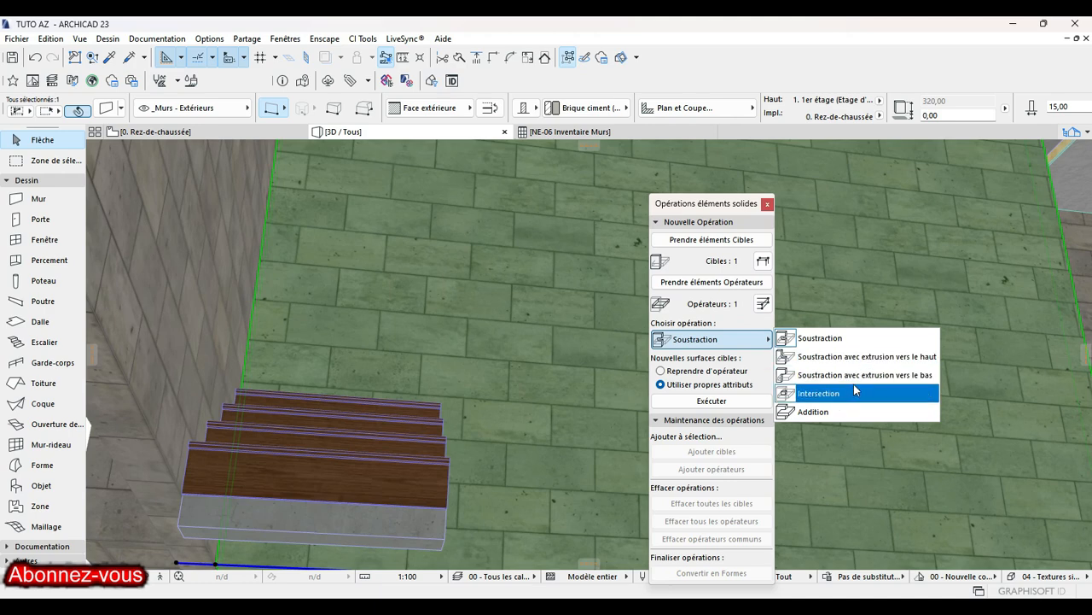
{"action": "left_click", "coordinate": [845, 356]}
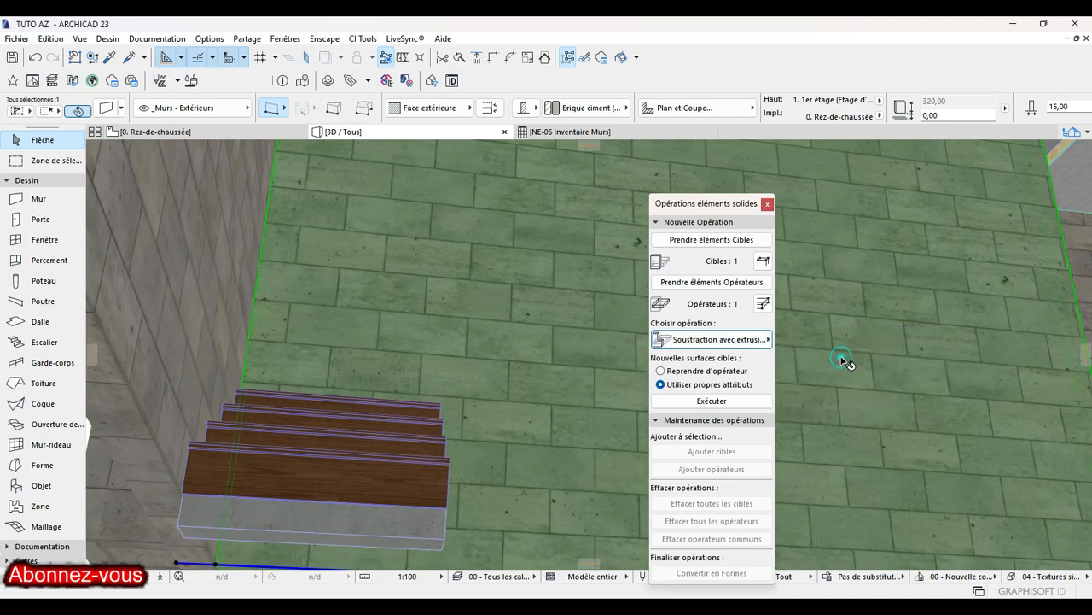
{"action": "left_click", "coordinate": [712, 402]}
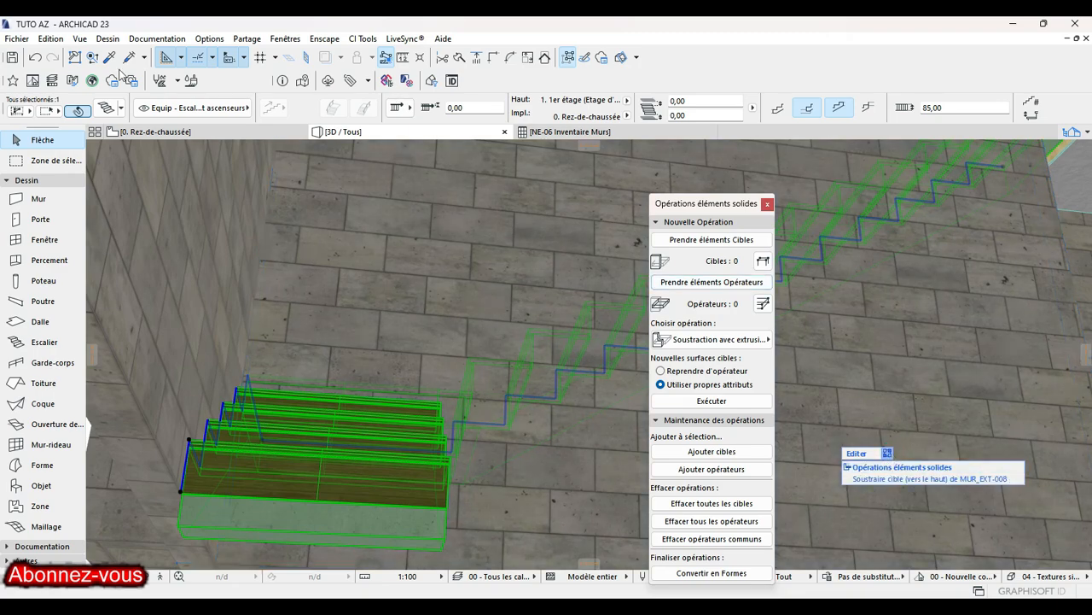
{"action": "left_click", "coordinate": [35, 59]}
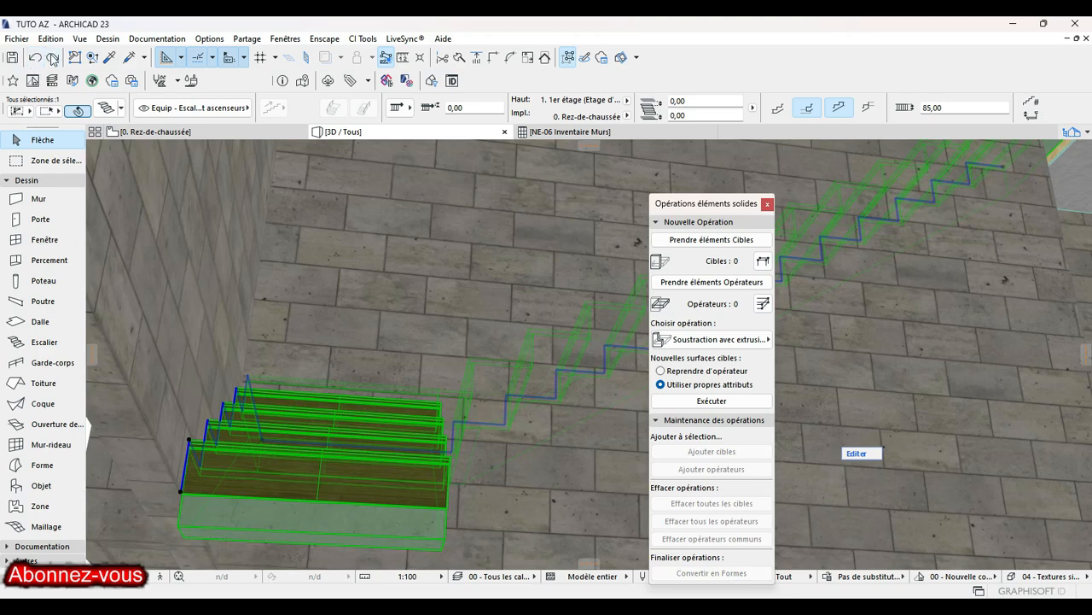
Step: Subtract the stair from the exterior wall it crosses, using Soustraction avec extrusion vers le haut with the wall as target
{"action": "left_click", "coordinate": [517, 274]}
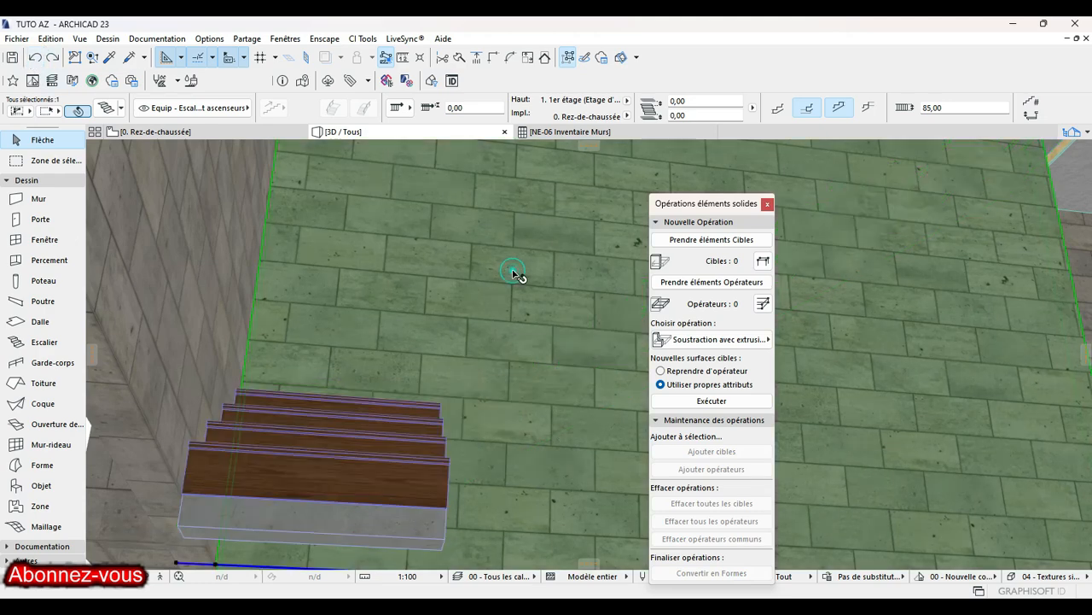
{"action": "left_click", "coordinate": [708, 244]}
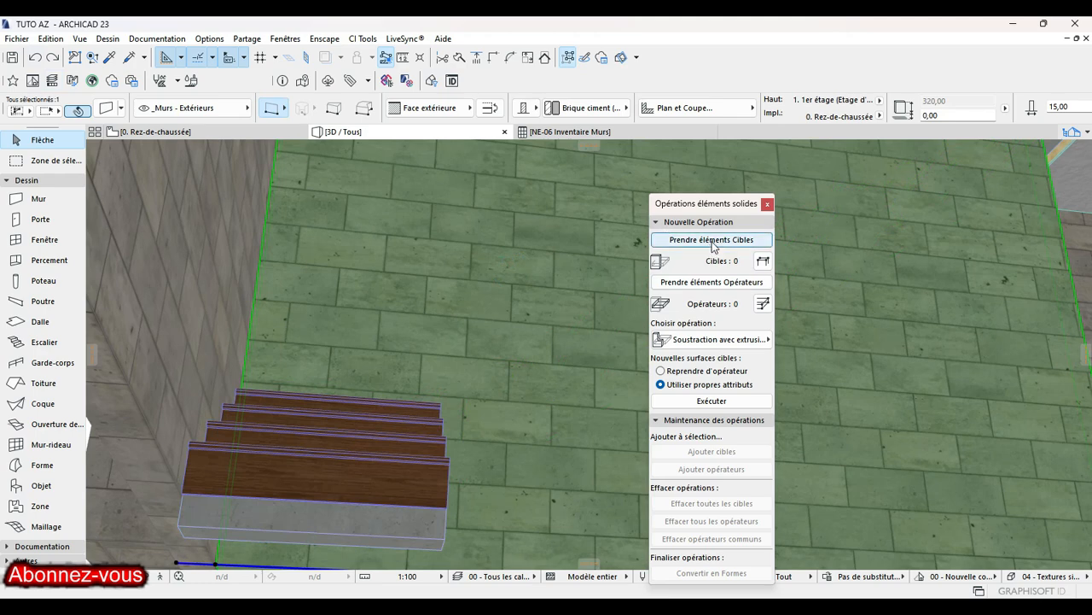
{"action": "left_click", "coordinate": [350, 476]}
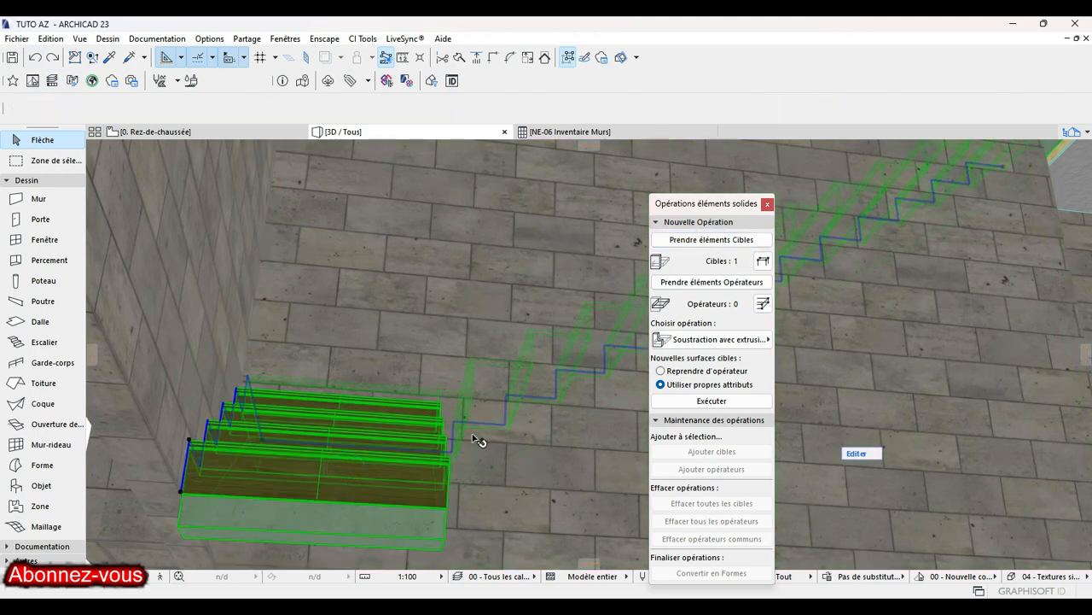
{"action": "left_click", "coordinate": [708, 284]}
{"action": "left_click", "coordinate": [721, 339]}
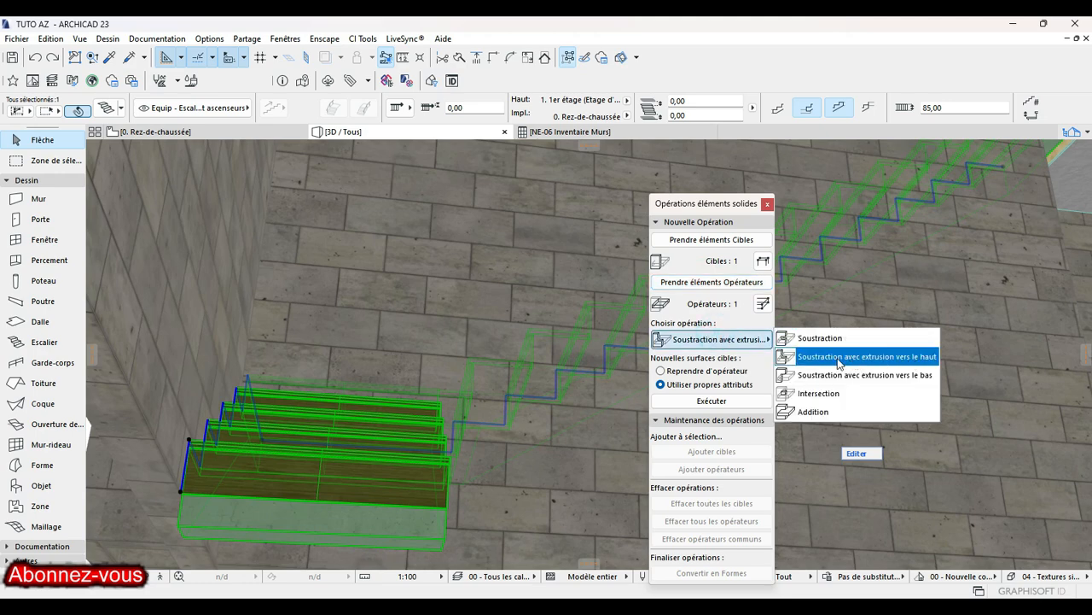
{"action": "left_click", "coordinate": [872, 357]}
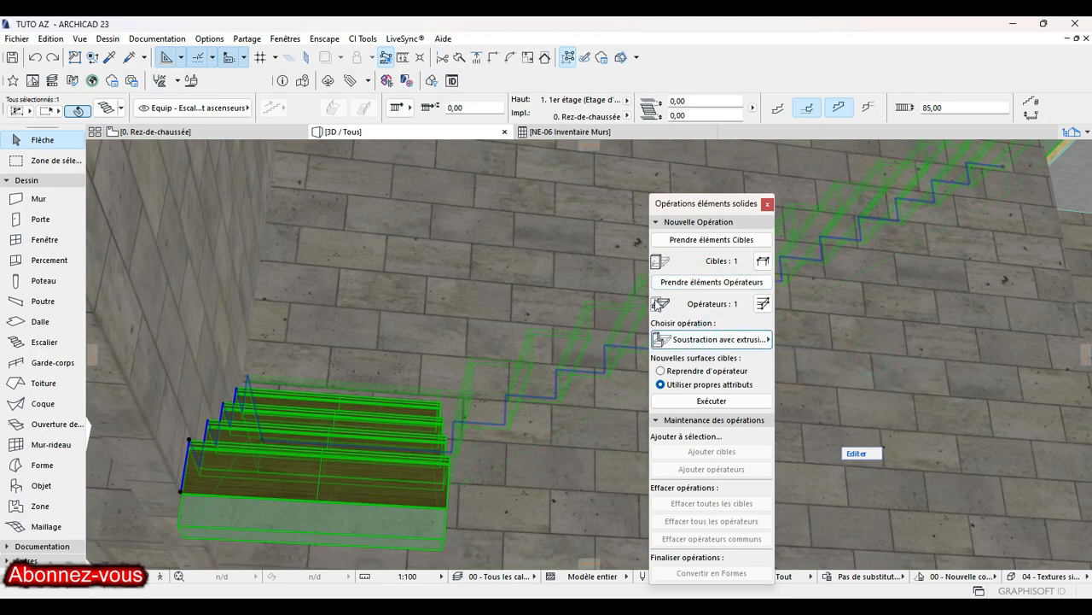
{"action": "left_click", "coordinate": [683, 400]}
{"action": "left_click", "coordinate": [621, 402]}
Step: Examine the cut exterior wall around the lower stair flight from several angles and close the solid operations palette
{"action": "middle_click_drag", "start_coordinate": [369, 384], "coordinate": [334, 378], "text": "shift"}
{"action": "scroll", "coordinate": [396, 405], "scroll_direction": "up", "scroll_amount": 3}
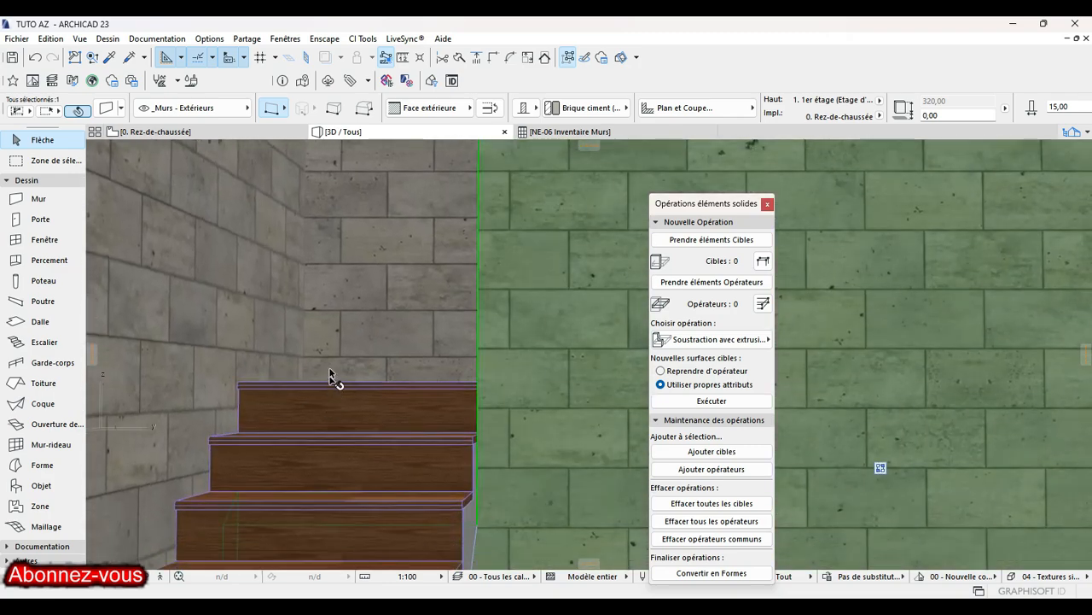
{"action": "middle_click_drag", "start_coordinate": [359, 437], "coordinate": [360, 349]}
{"action": "scroll", "coordinate": [416, 377], "scroll_direction": "down", "scroll_amount": 5}
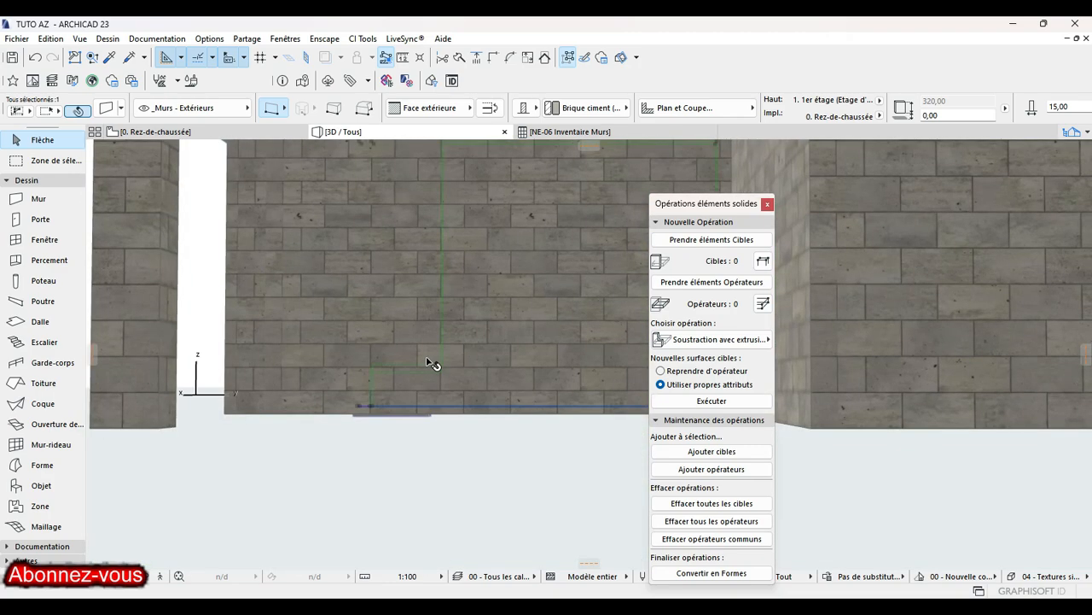
{"action": "middle_click_drag", "start_coordinate": [425, 367], "coordinate": [474, 414]}
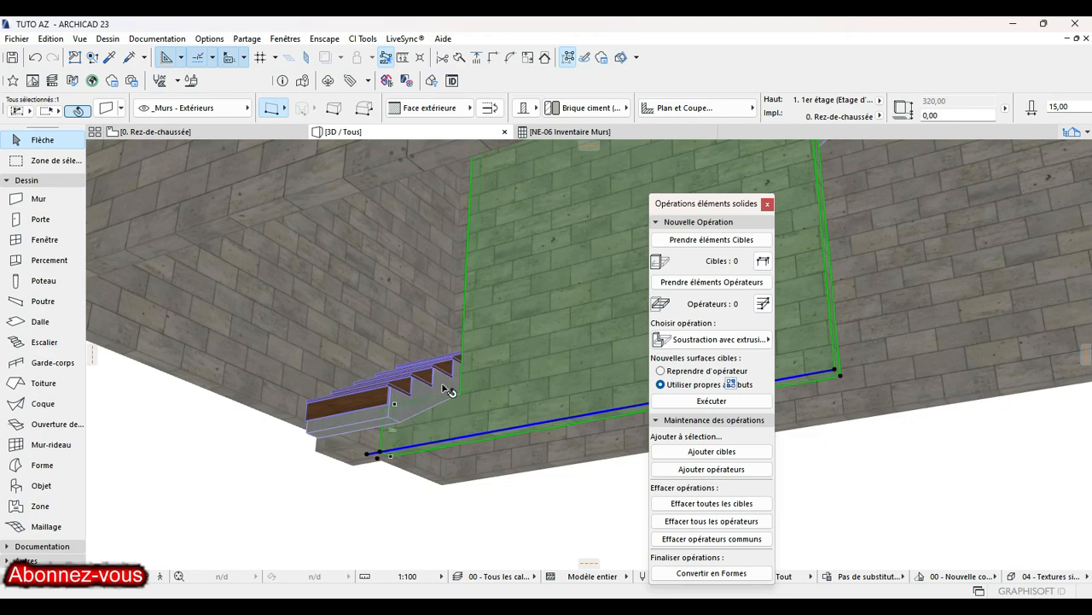
{"action": "middle_click_drag", "start_coordinate": [444, 386], "coordinate": [537, 348], "text": "shift"}
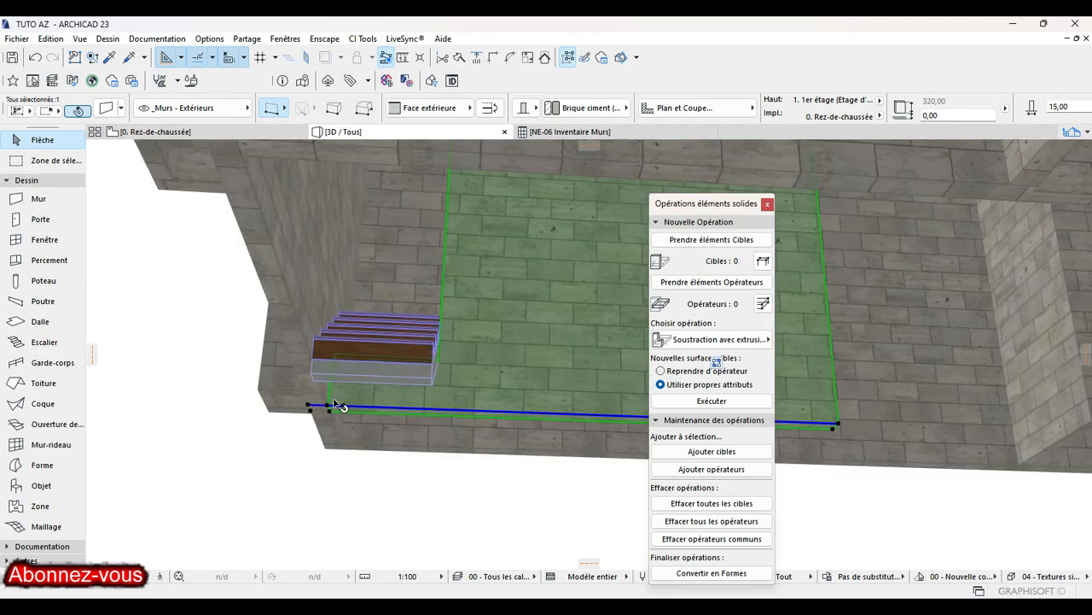
{"action": "left_click", "coordinate": [768, 205]}
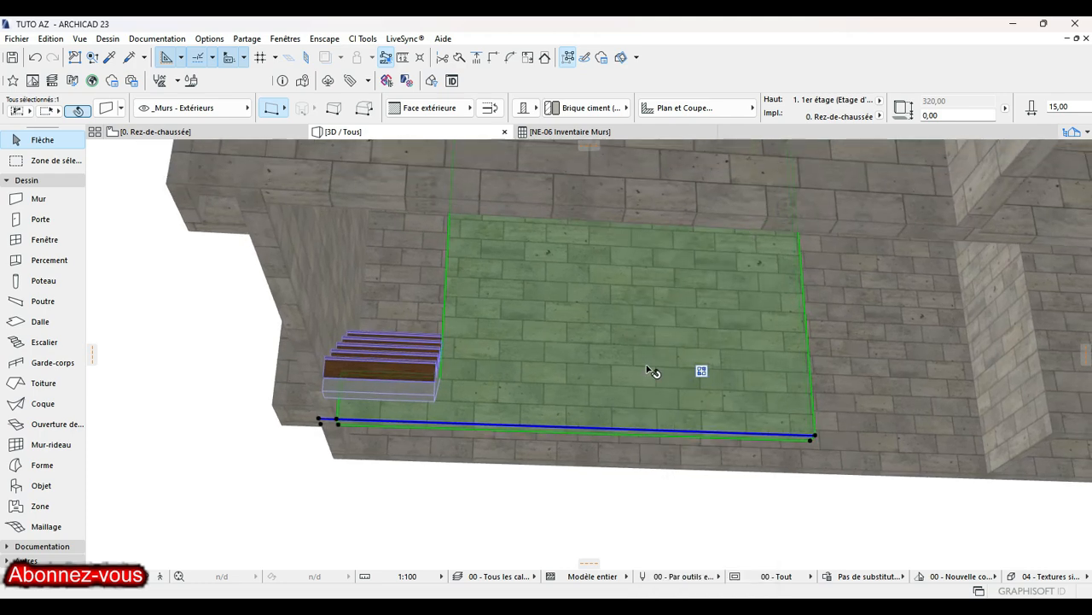
Step: Inspect the wall alongside the stair flight from below and from above, including the stairwell between the walls, and clear the wall selection
{"action": "middle_click_drag", "start_coordinate": [651, 370], "coordinate": [504, 317], "text": "shift"}
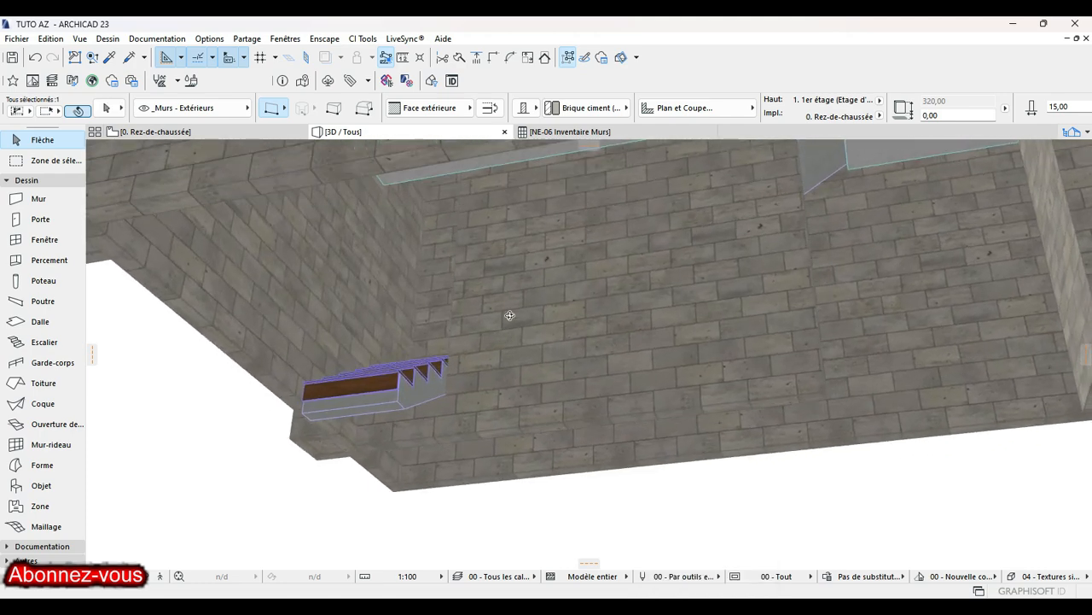
{"action": "left_click", "coordinate": [495, 205]}
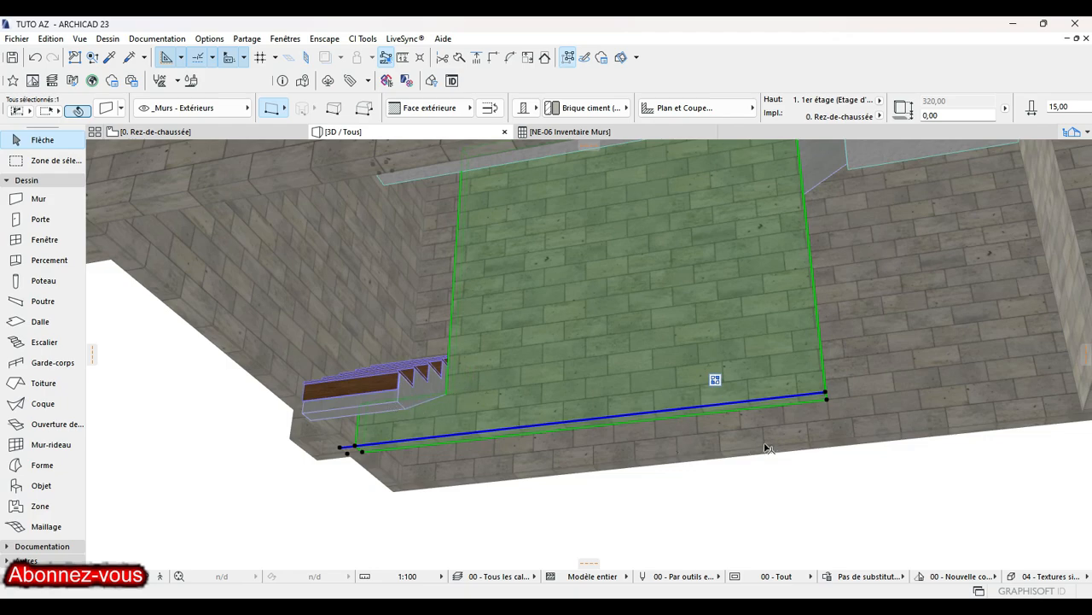
{"action": "middle_click_drag", "start_coordinate": [539, 272], "coordinate": [741, 579], "text": "shift"}
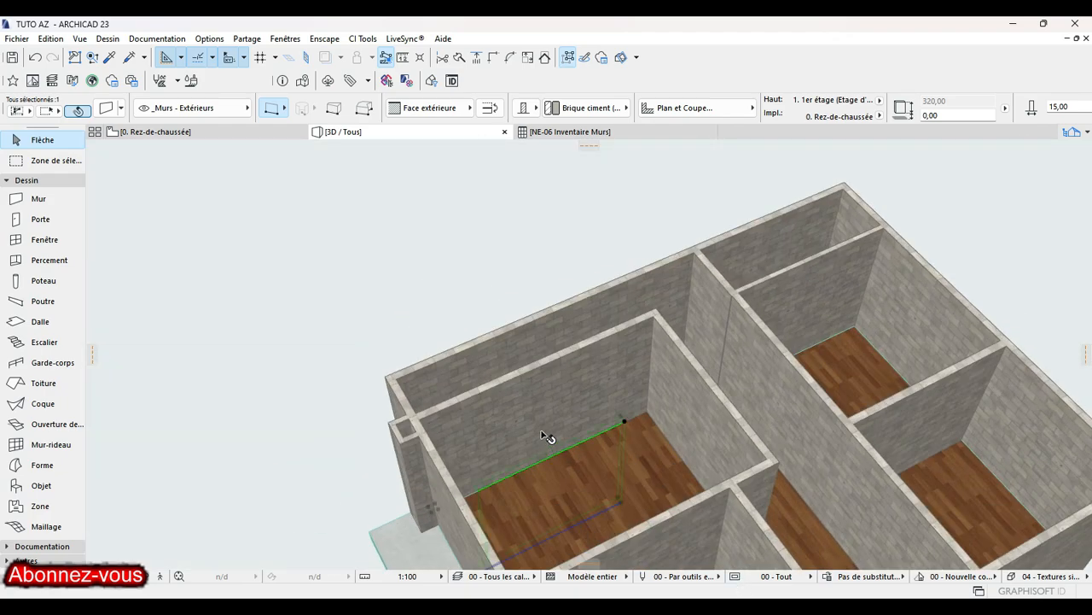
{"action": "middle_click_drag", "start_coordinate": [580, 379], "coordinate": [611, 442], "text": "shift"}
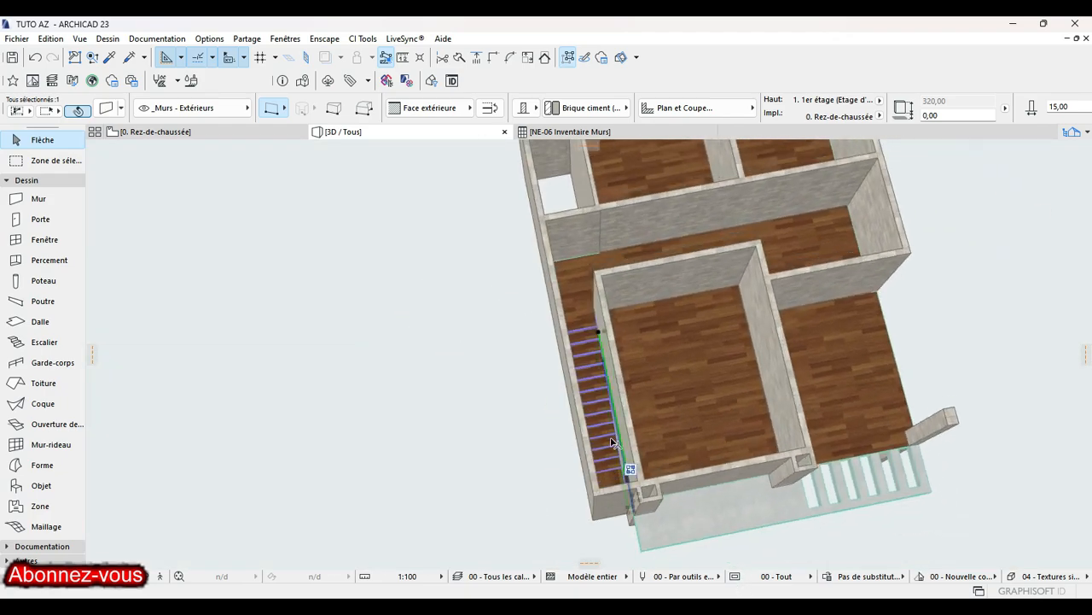
{"action": "scroll", "coordinate": [598, 358], "scroll_direction": "up", "scroll_amount": 10}
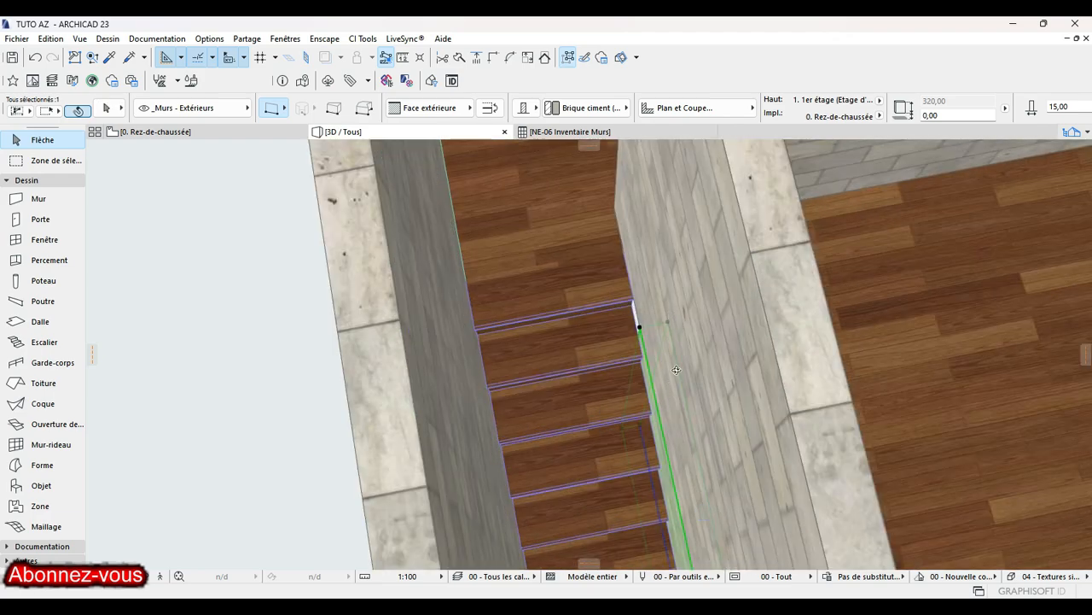
{"action": "middle_click_drag", "start_coordinate": [676, 369], "coordinate": [873, 482], "text": "shift"}
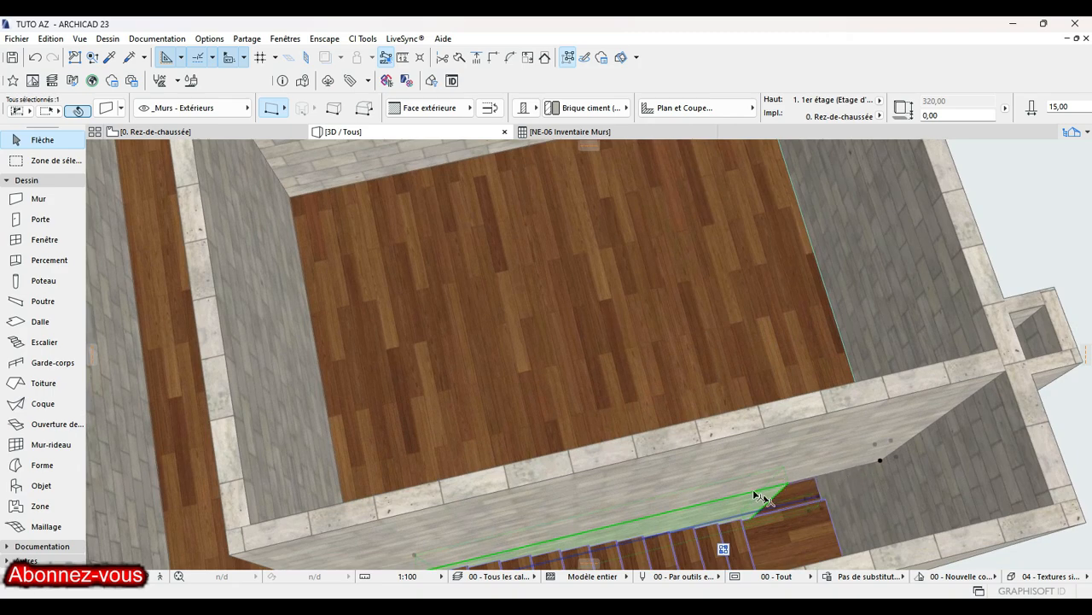
{"action": "middle_click_drag", "start_coordinate": [755, 495], "coordinate": [690, 292], "text": "shift"}
{"action": "scroll", "coordinate": [691, 293], "scroll_direction": "down", "scroll_amount": 6}
{"action": "scroll", "coordinate": [506, 363], "scroll_direction": "down", "scroll_amount": 1}
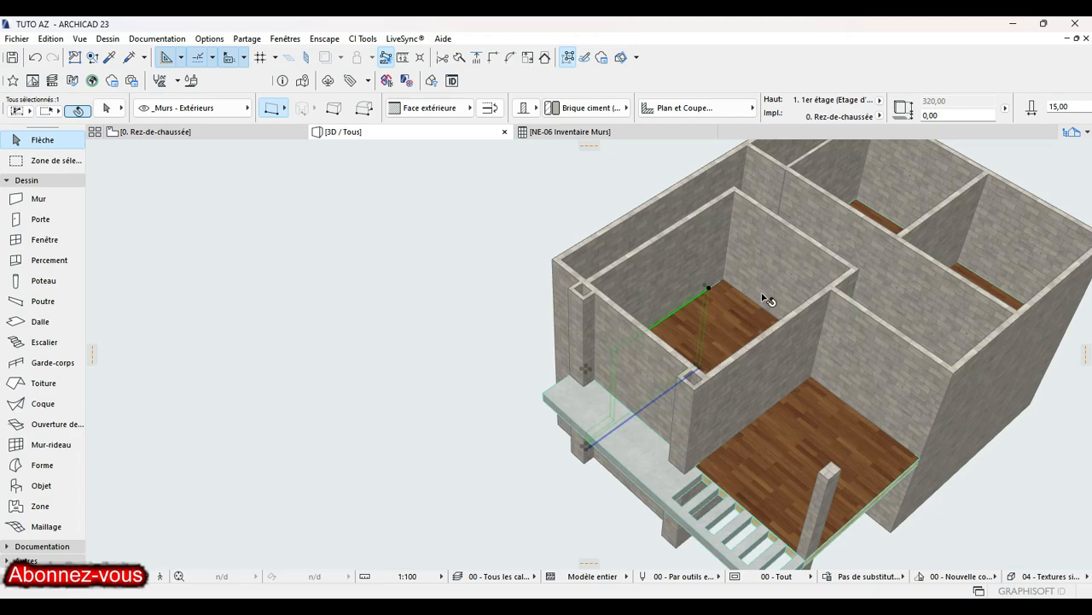
{"action": "key", "text": "Escape"}
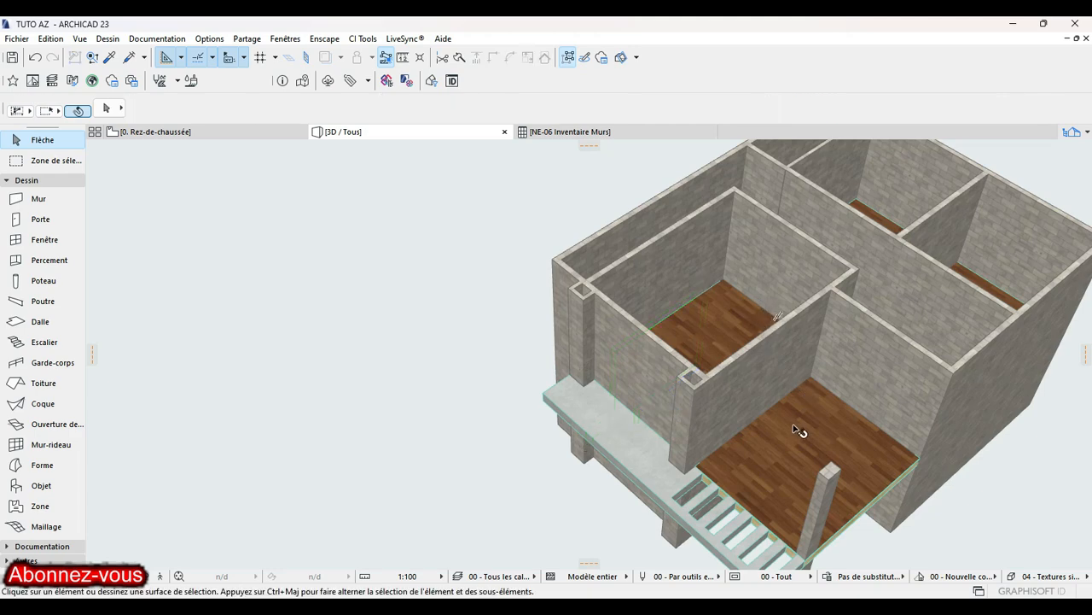